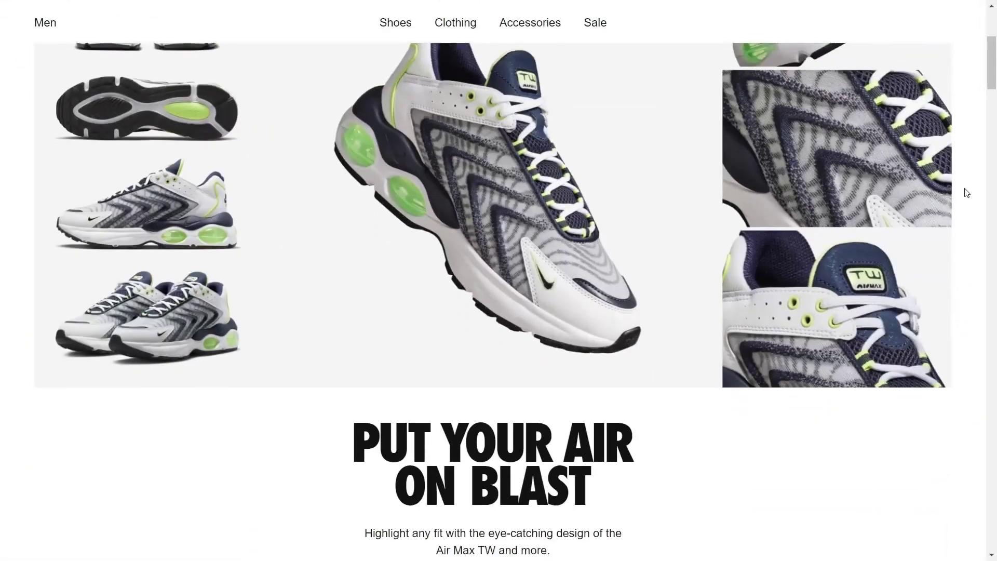
Look through the Nike men's page from the hero banner down to the Icons for Any Season section
scroll(965, 191, down, 10)
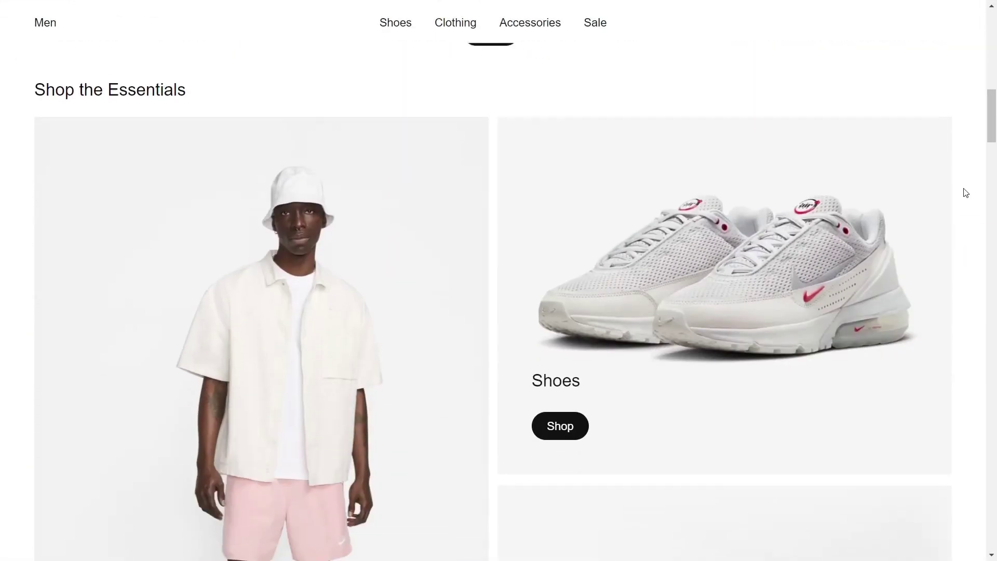
scroll(965, 191, down, 14)
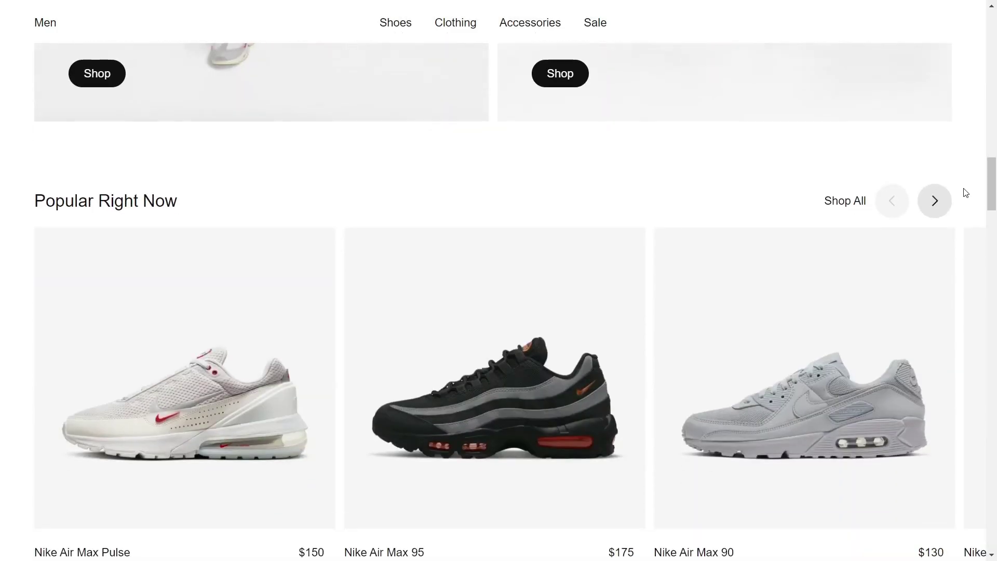
scroll(965, 193, down, 10)
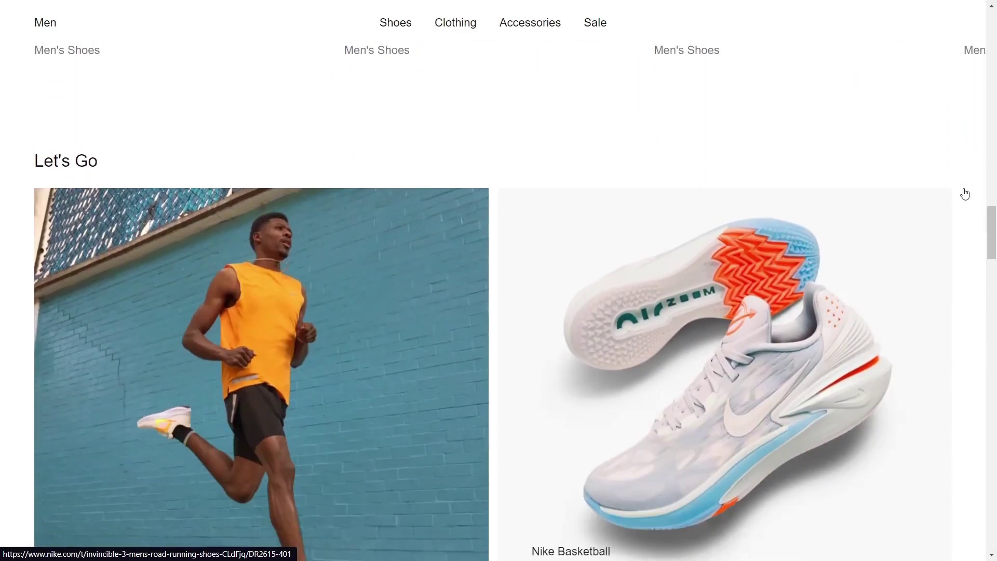
scroll(964, 193, down, 11)
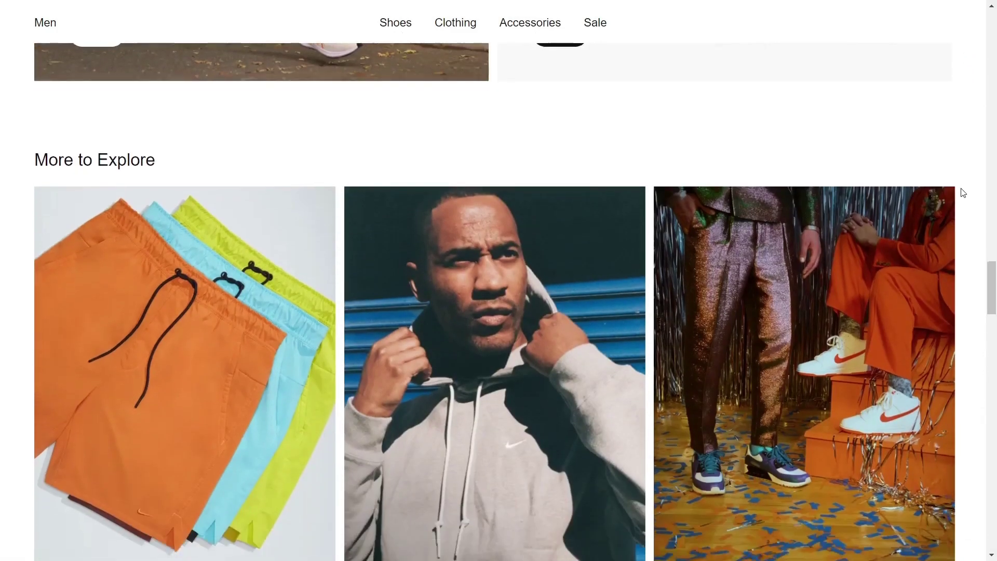
scroll(963, 193, down, 20)
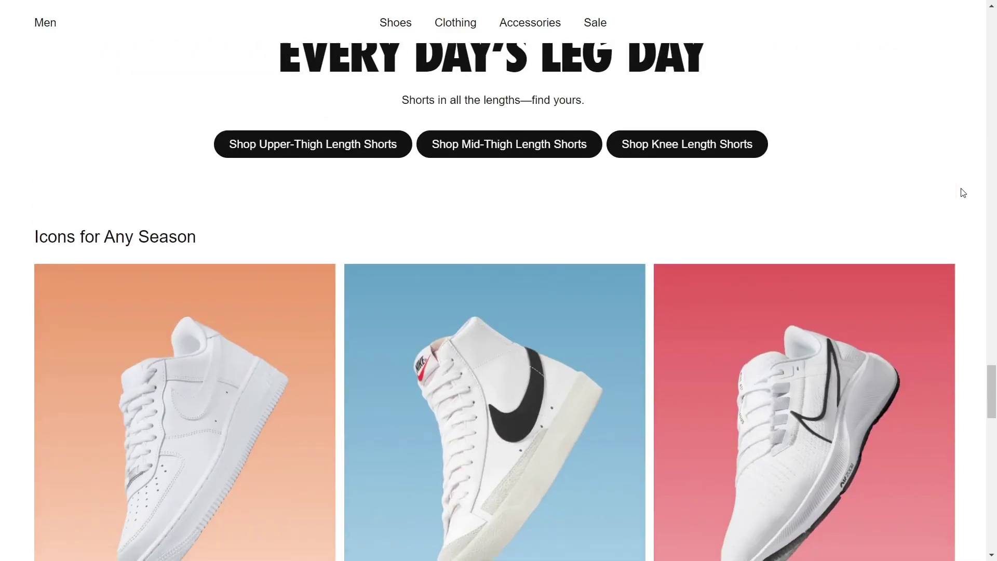
scroll(964, 193, down, 20)
scroll(963, 193, up, 20)
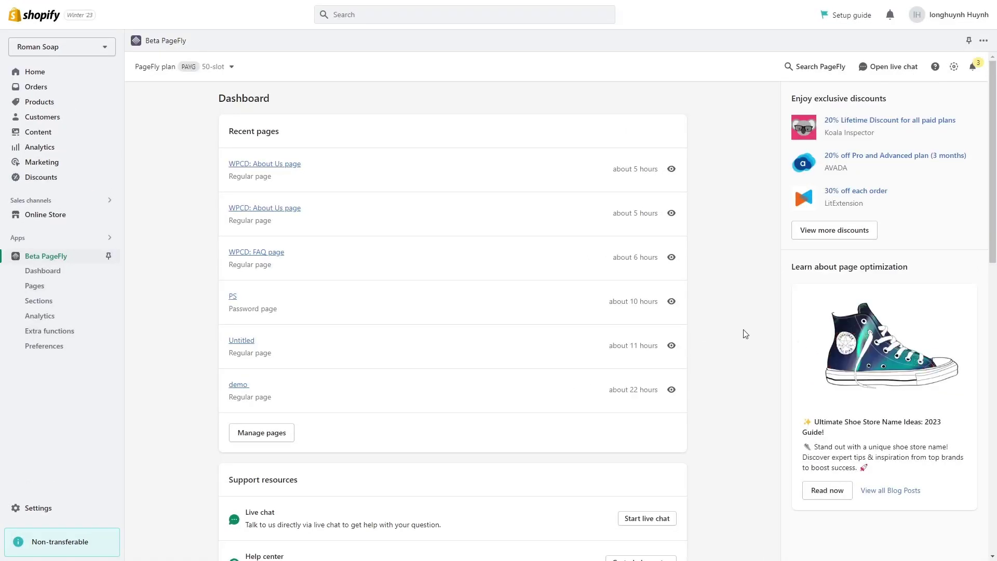
Switch to the PageFly pages list and create a blank Regular page
click(43, 289)
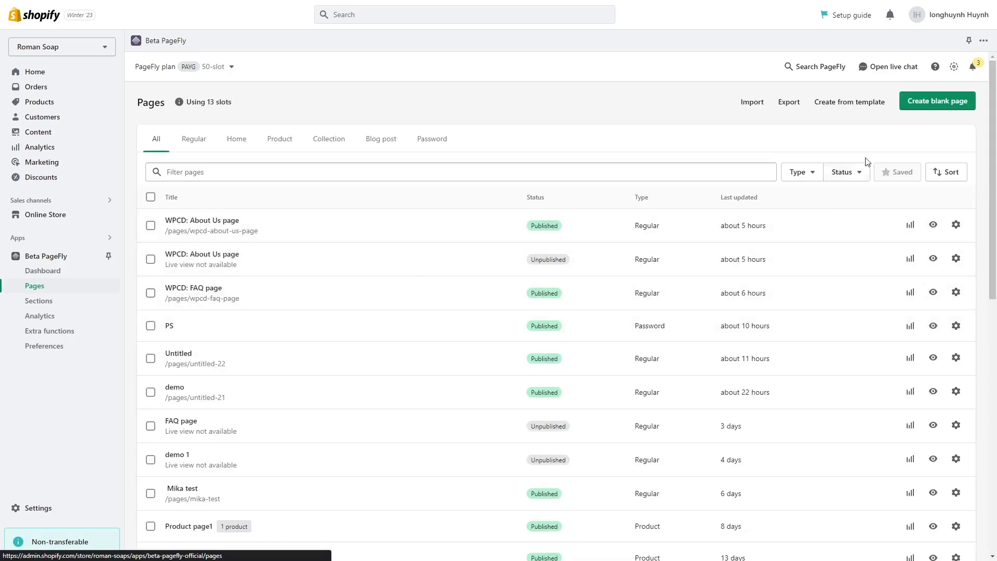
click(933, 108)
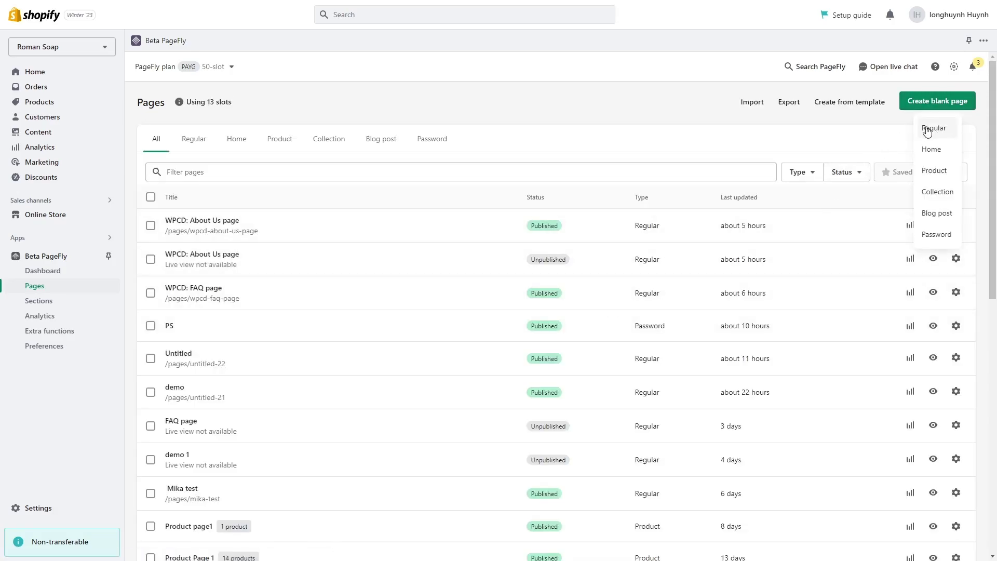
click(933, 128)
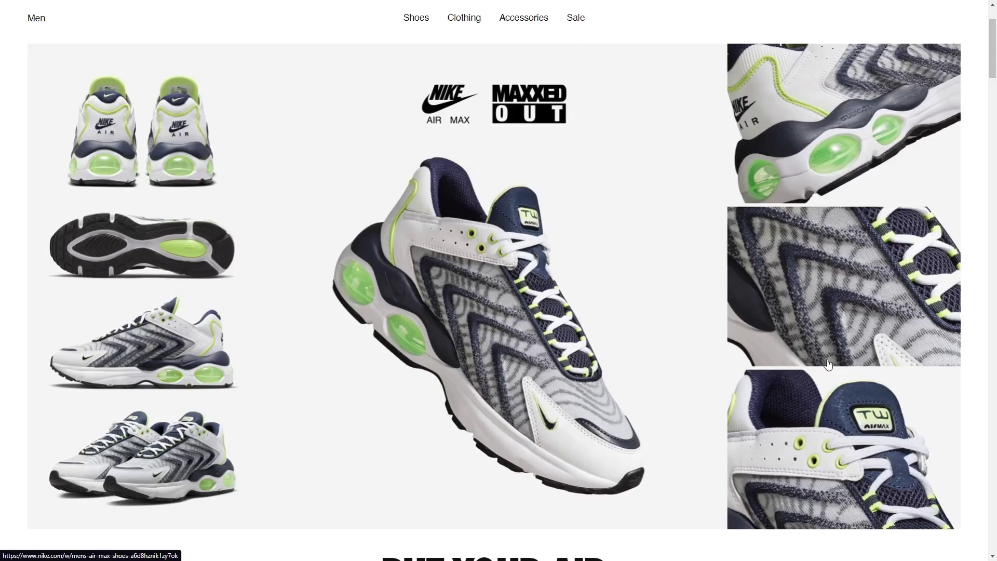
Examine the hero image, headline, paragraph and Shop button on the Nike reference page
scroll(831, 360, down, 5)
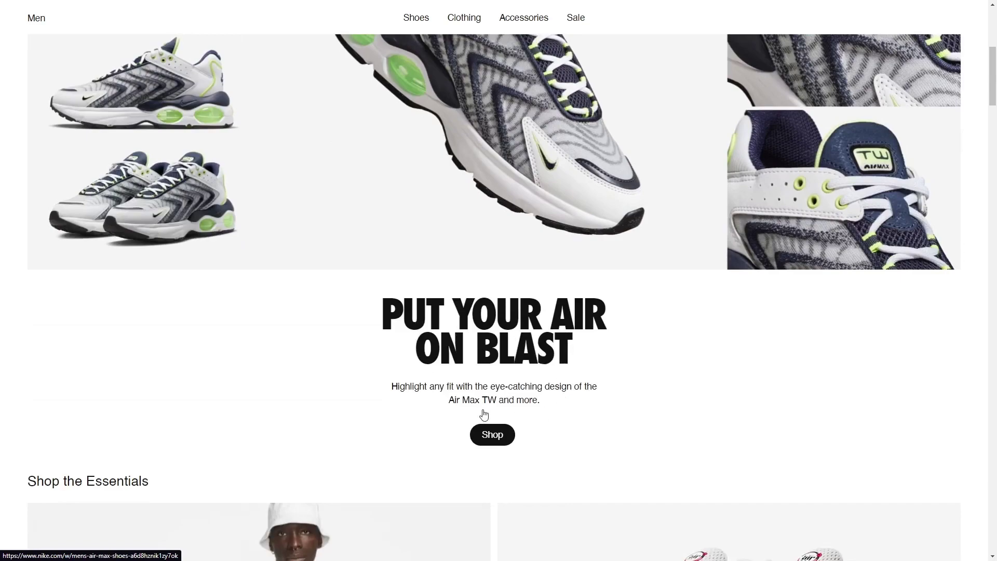
scroll(556, 345, up, 6)
scroll(704, 403, down, 2)
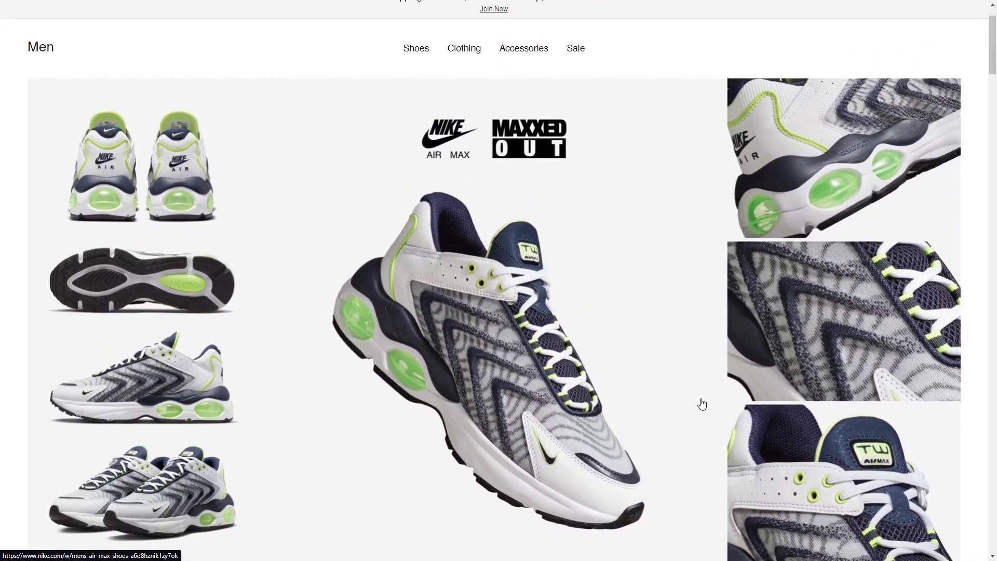
scroll(708, 403, up, 2)
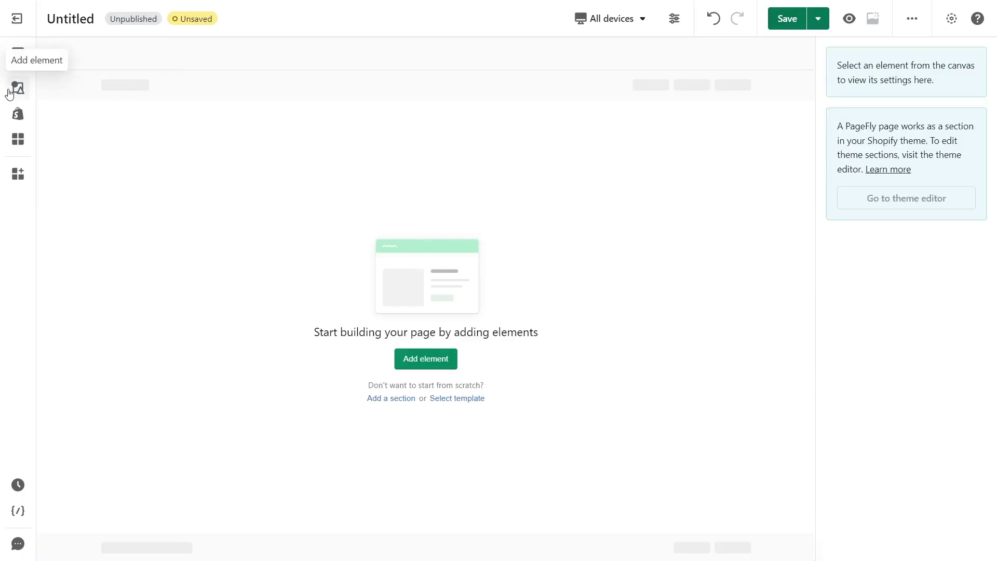
Add a one-column (1/1) layout to the empty PageFly page and place an Image element in its column
click(13, 92)
drag(249, 75, 358, 185)
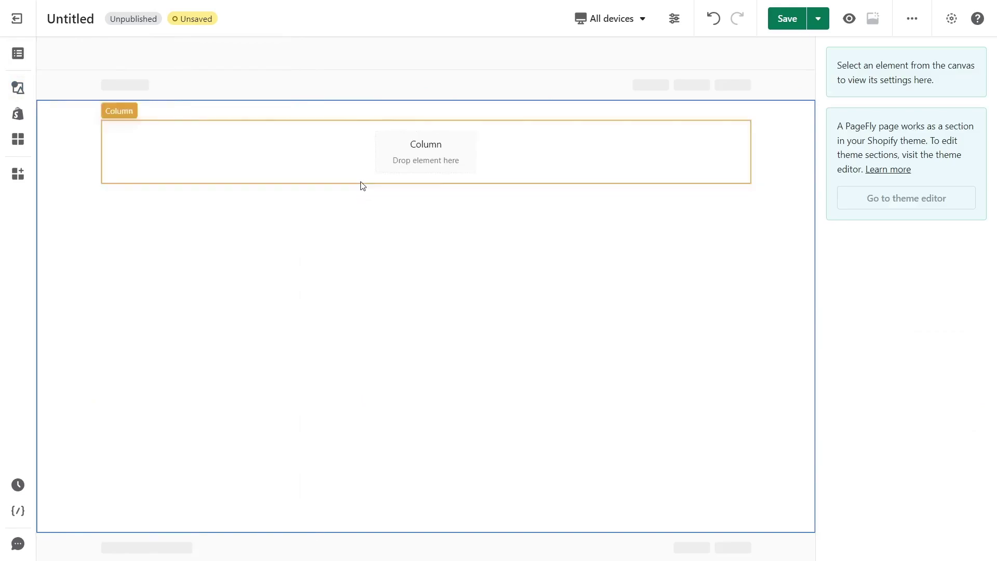
click(18, 88)
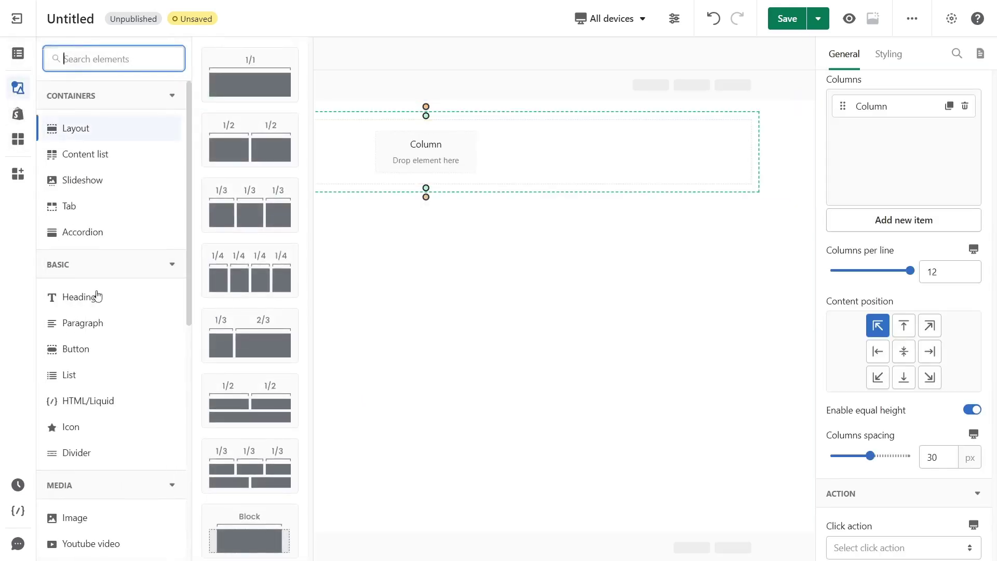
click(63, 517)
drag(262, 125, 404, 174)
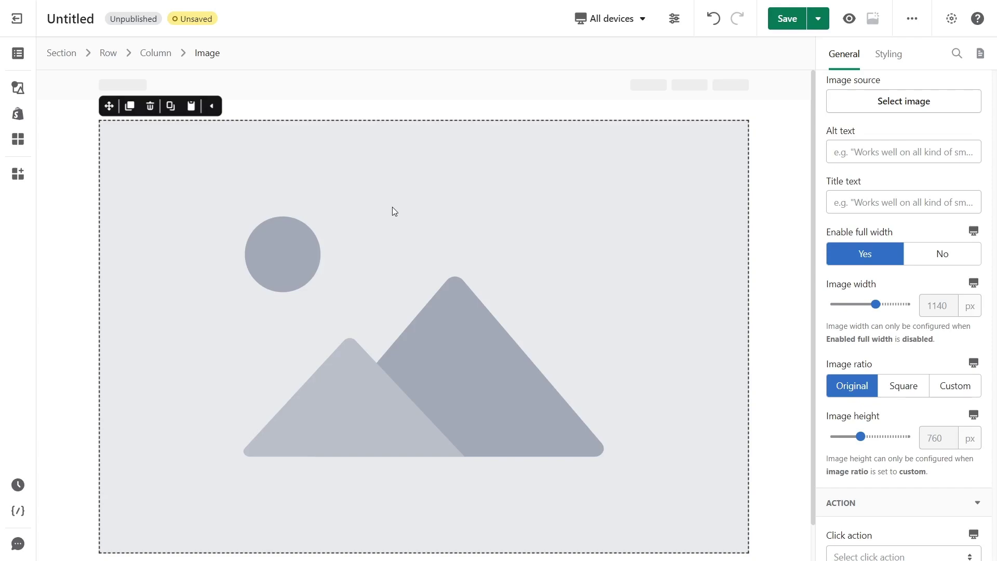
Add a second one-column (1/1) layout below the image section
scroll(256, 205, down, 1)
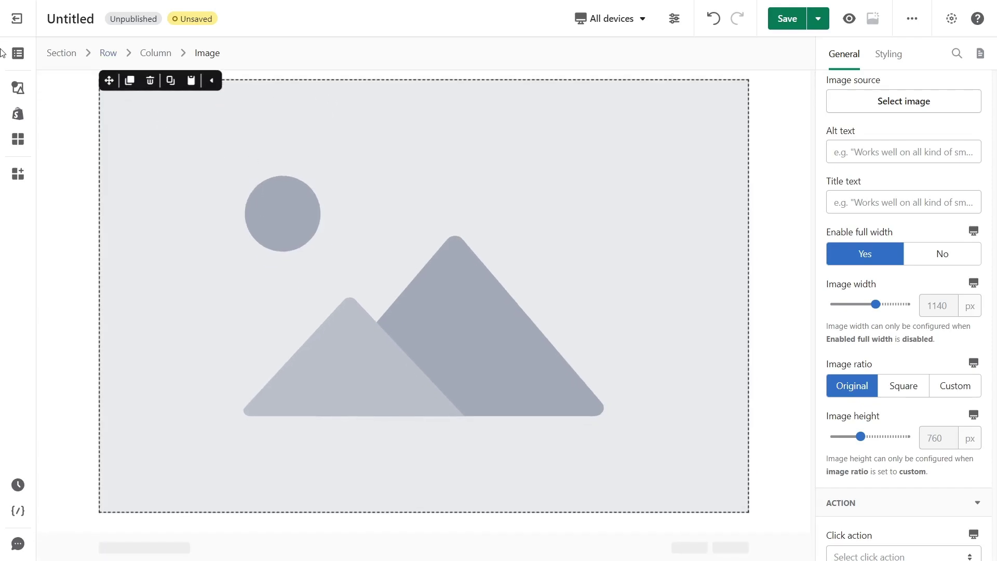
click(18, 88)
click(92, 136)
drag(235, 94, 190, 527)
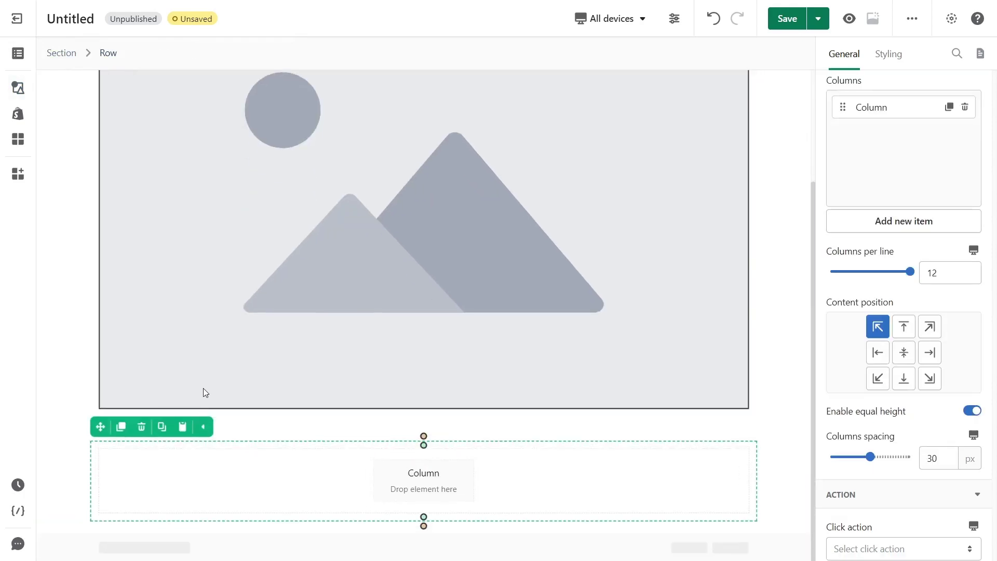
Place a plain Heading element in the lower section's column and a plain Paragraph element beneath it
click(19, 89)
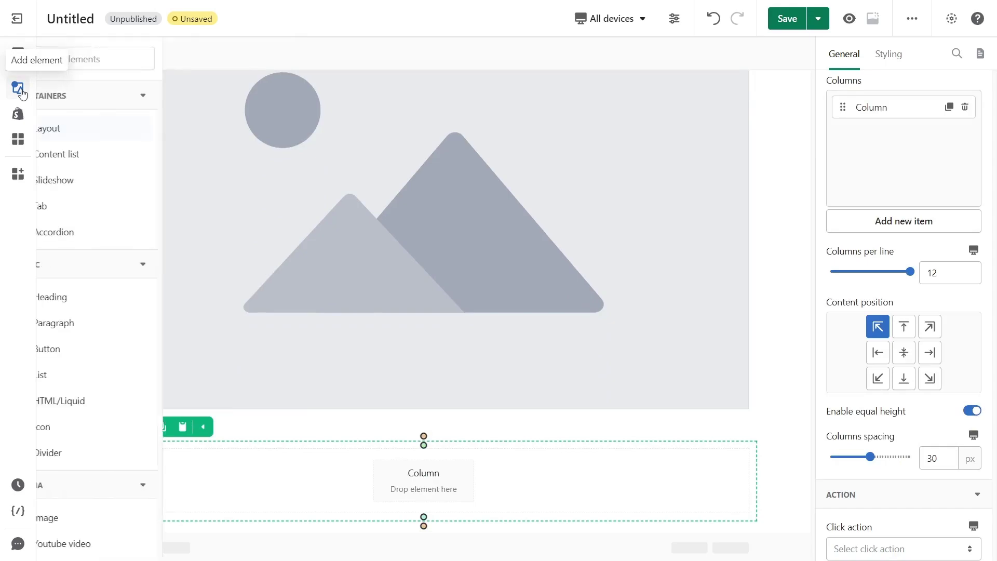
mouse_move(100, 296)
drag(232, 96, 334, 460)
click(18, 89)
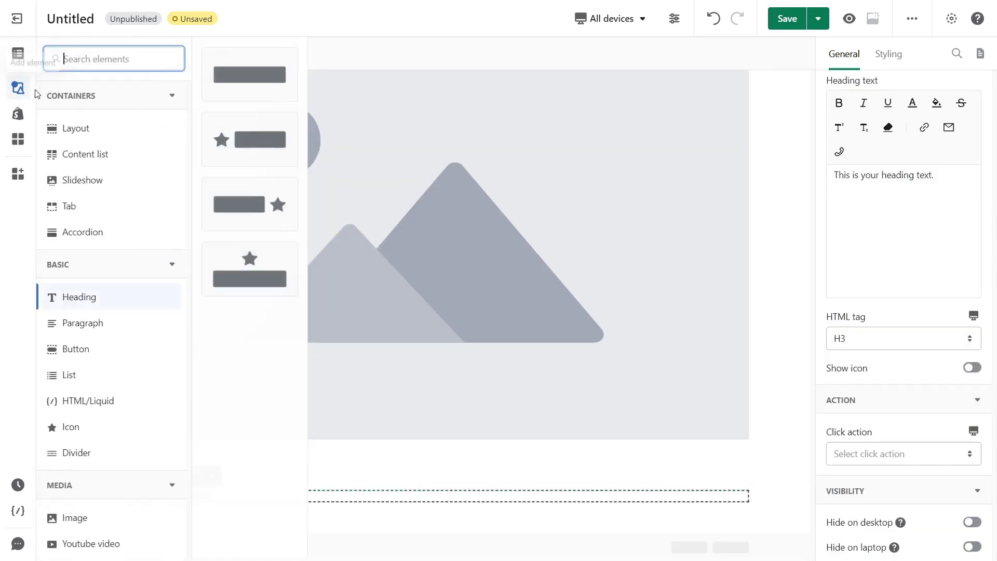
mouse_move(94, 330)
drag(251, 76, 153, 509)
Place a text-only Button element beneath the paragraph in the lower section
click(17, 88)
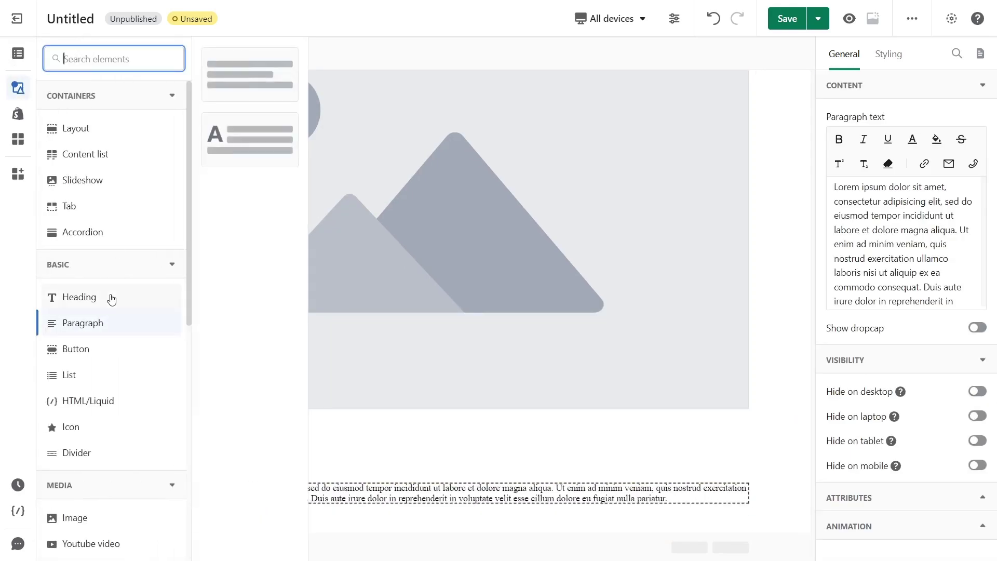
mouse_move(104, 346)
drag(249, 72, 190, 508)
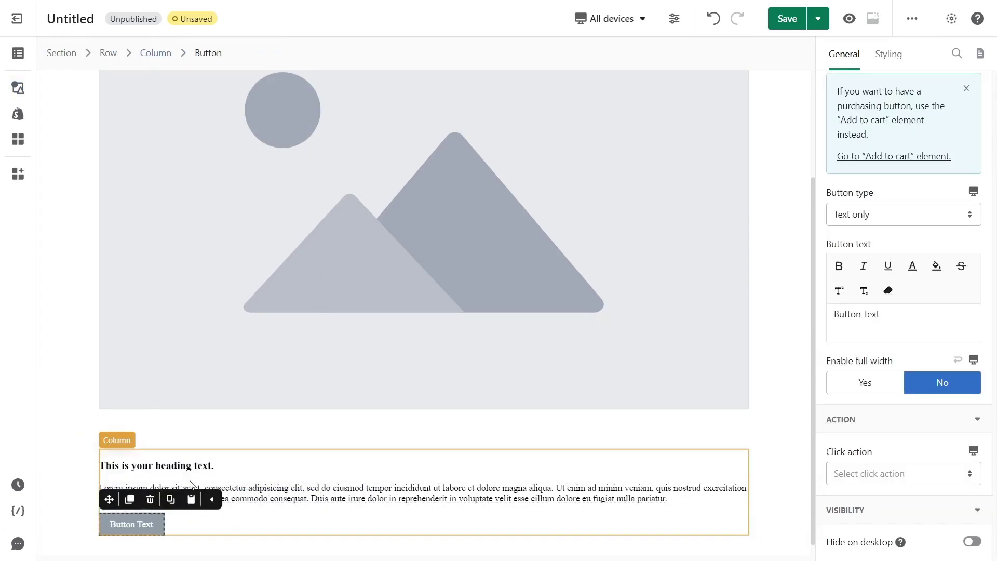
Set the image source to the Nike Air Max "Maxxed Out" shoe collage from the media files and turn off its section's fixed width
scroll(328, 421, up, 3)
click(328, 423)
click(862, 108)
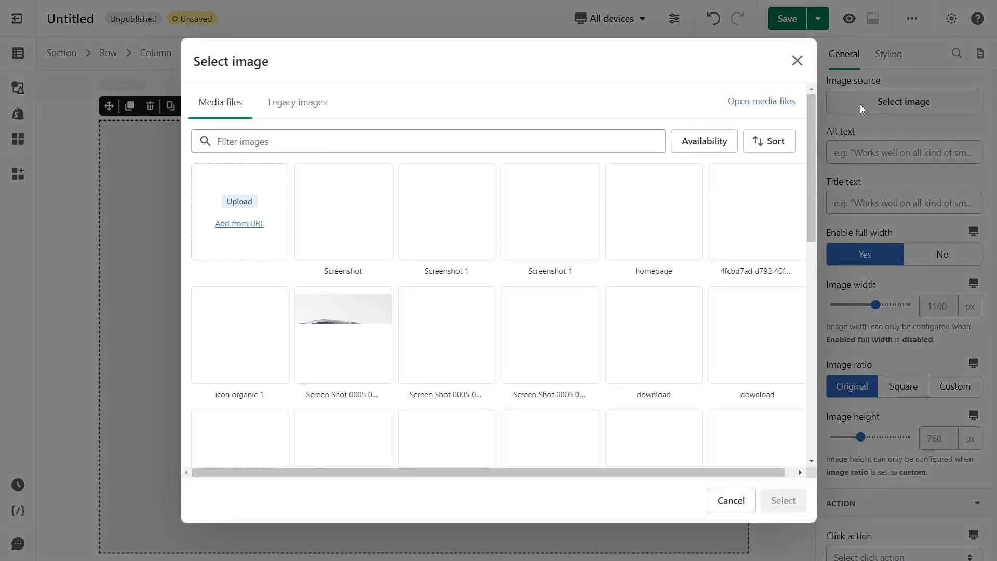
scroll(571, 255, down, 2)
click(589, 248)
click(782, 501)
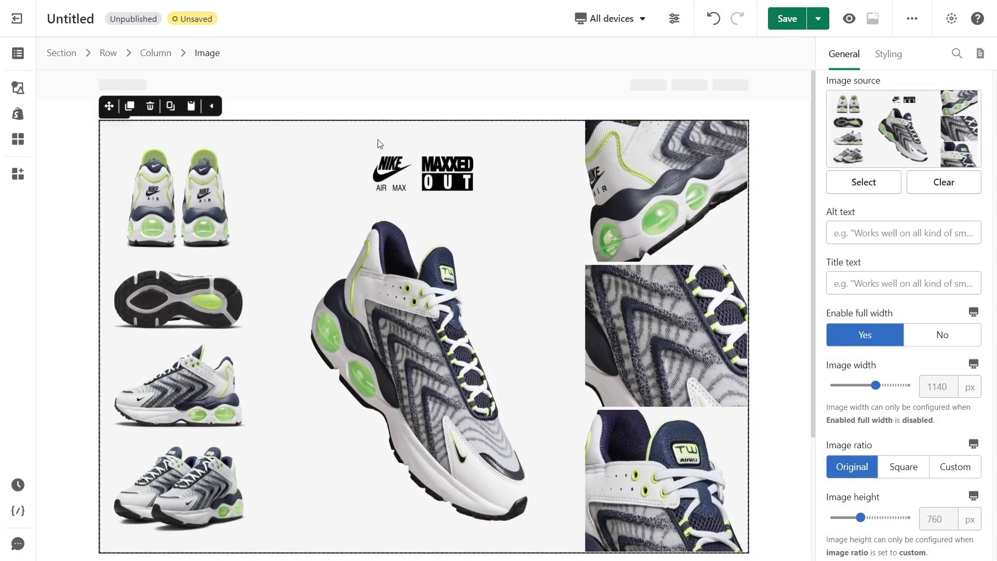
click(66, 56)
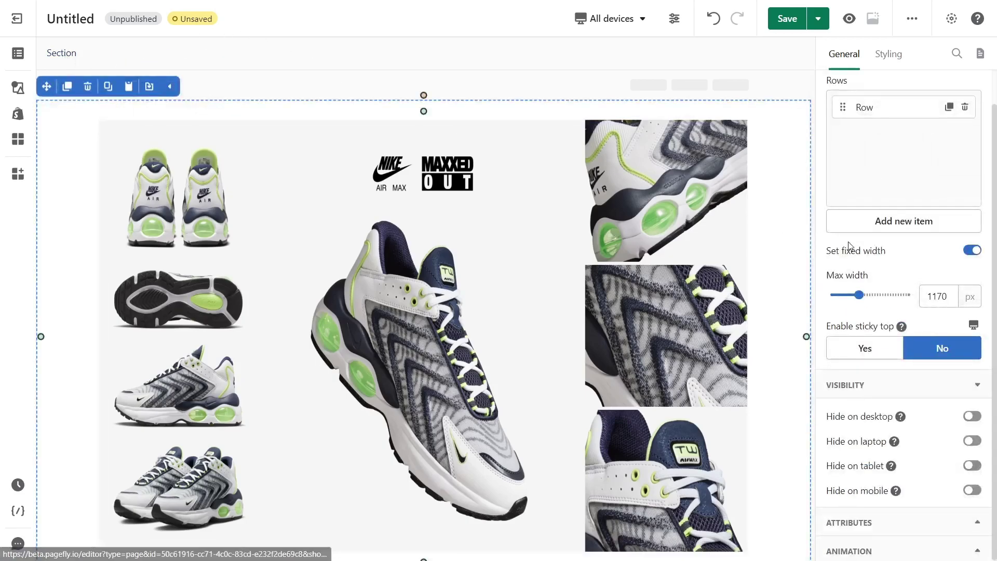
click(971, 251)
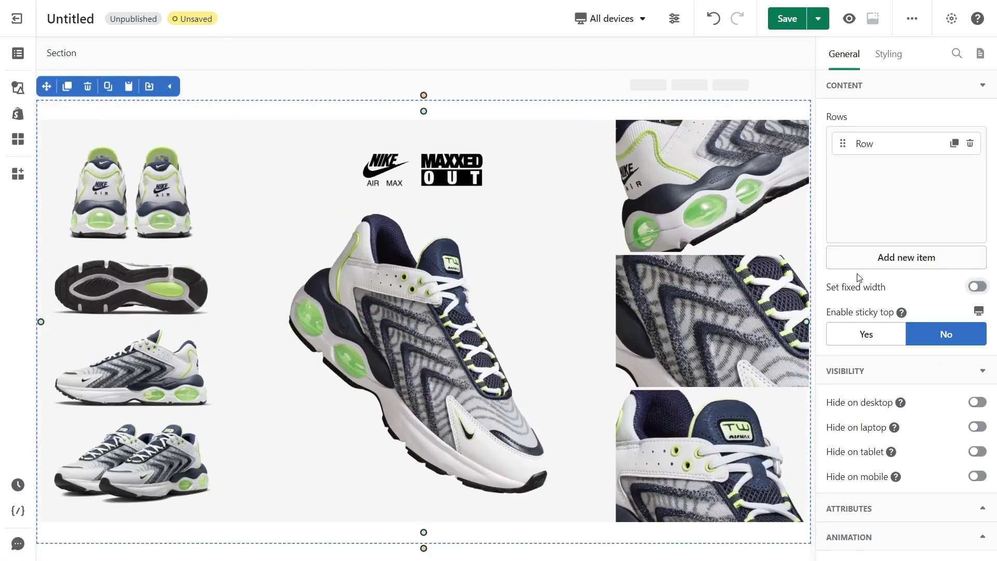
Replace the heading's placeholder text with "PUT YOUR AIR ON BLAST", broken over two lines after "AIR"
scroll(737, 255, down, 3)
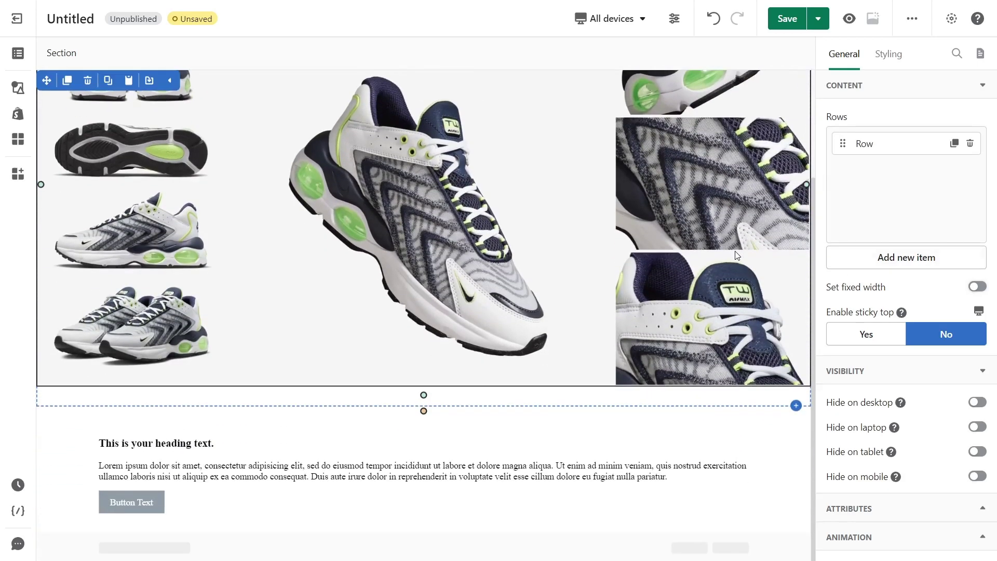
click(207, 443)
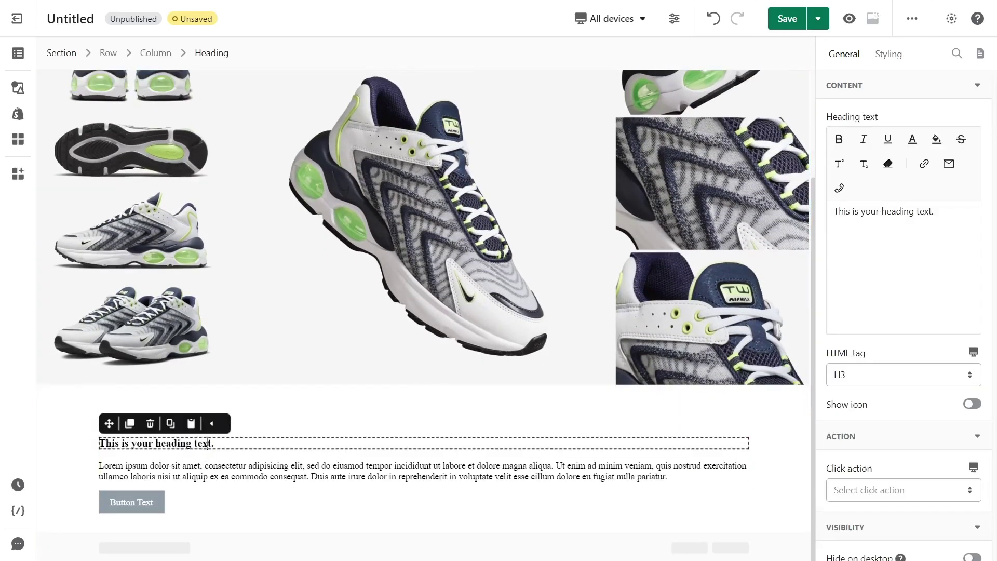
key(ctrl+a)
text(PUT YOUR AIR ON BLAST)
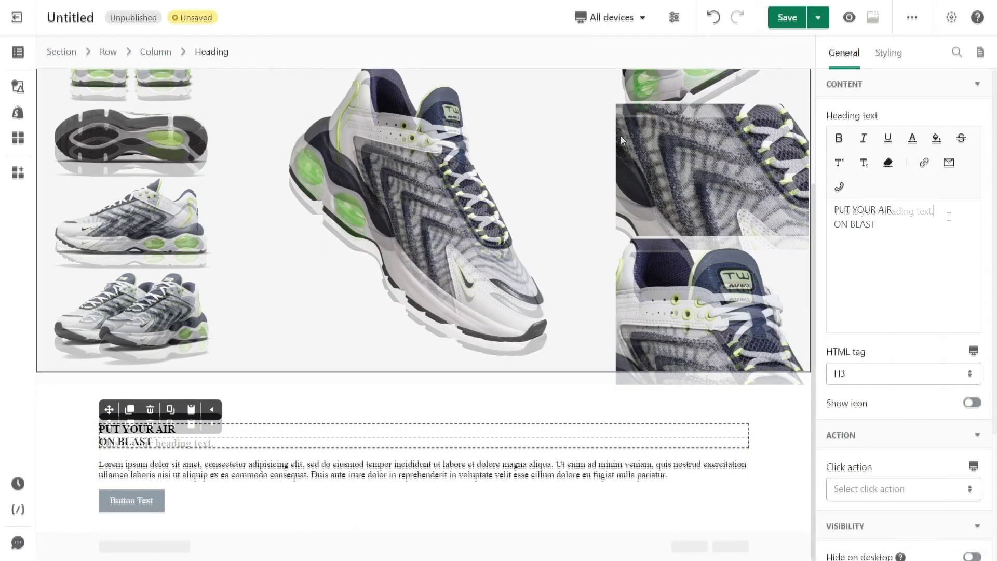
Style the heading with the Helvetica Thin global font and a font size of 105 px
click(884, 63)
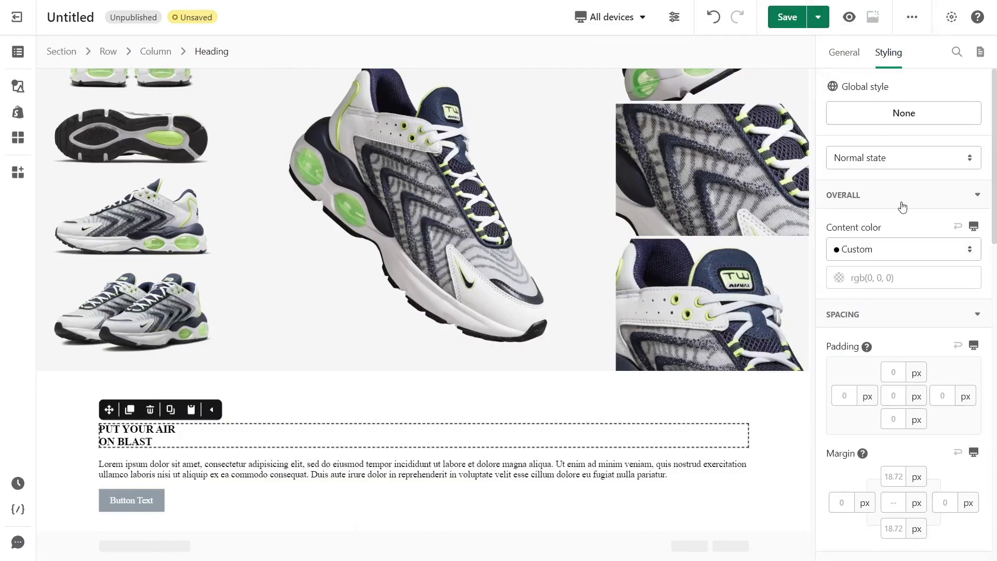
scroll(902, 204, down, 5)
scroll(902, 203, down, 1)
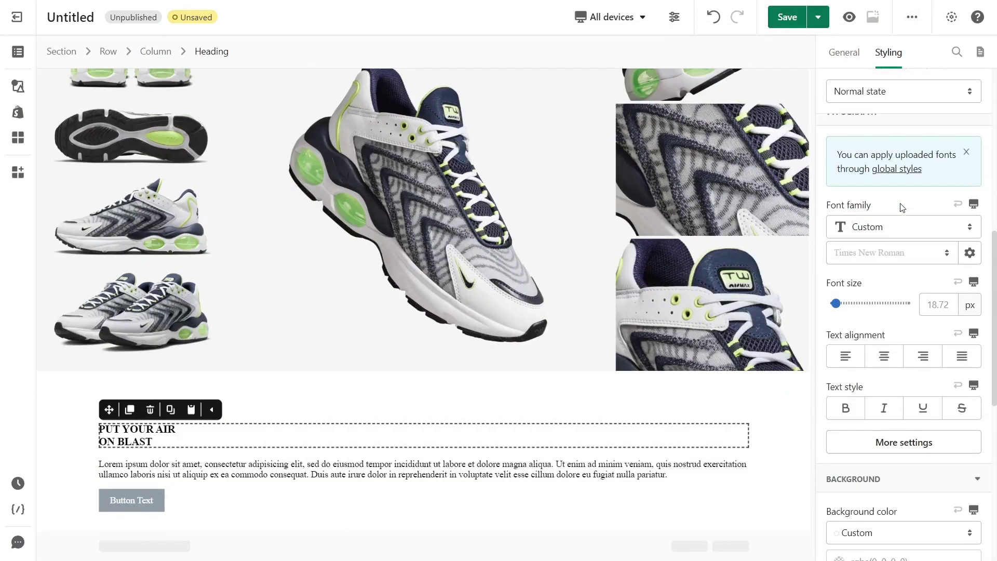
click(897, 235)
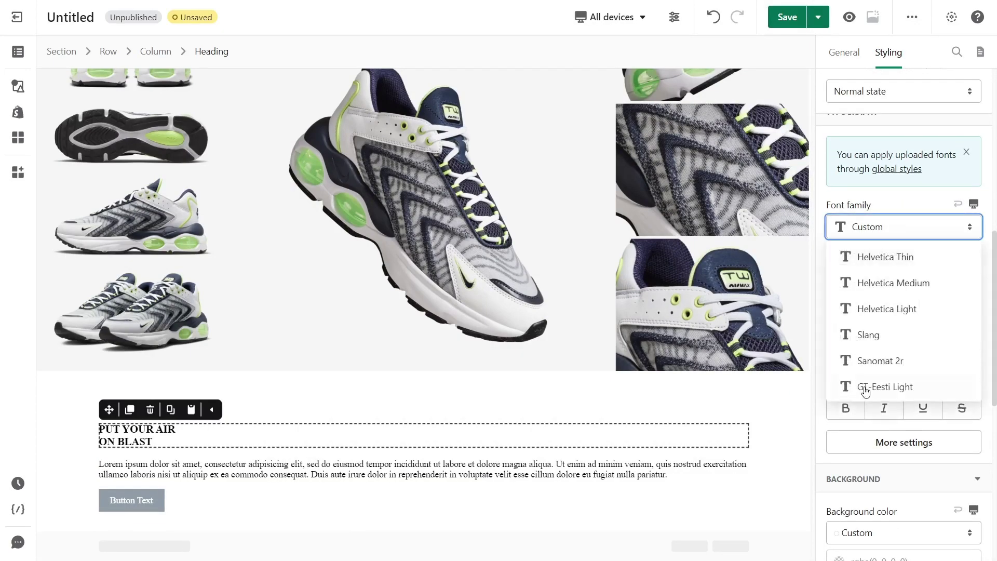
click(897, 227)
click(969, 253)
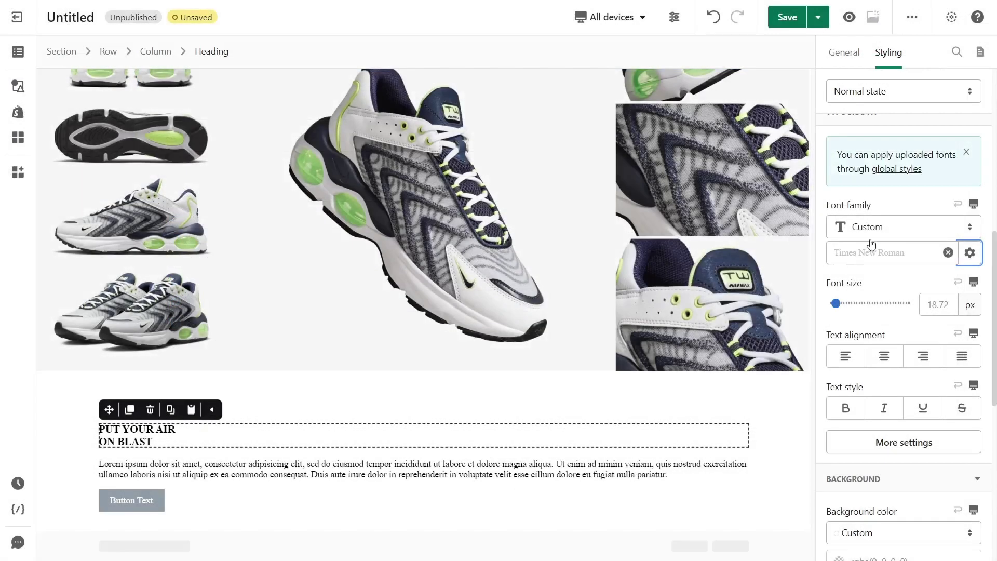
click(878, 230)
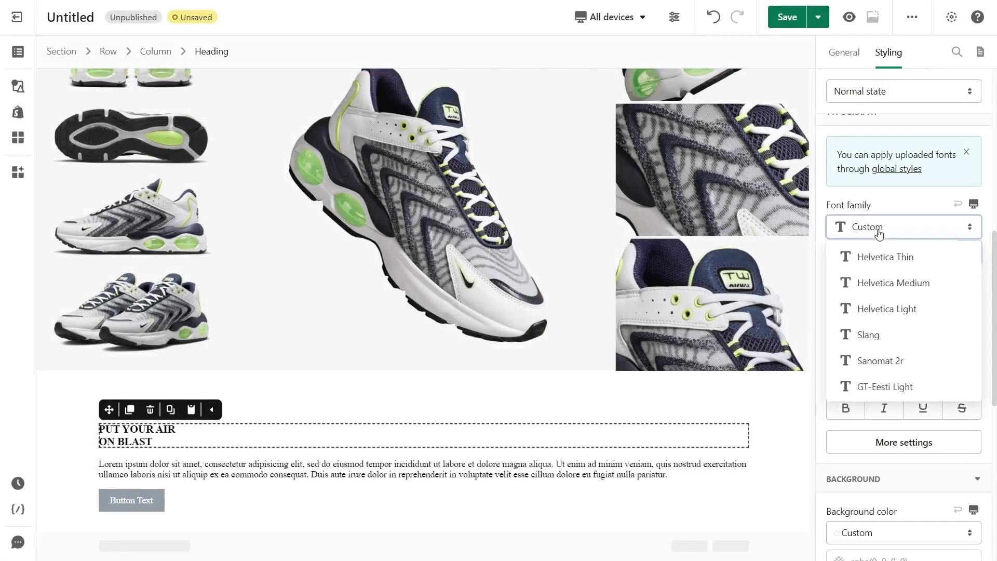
click(862, 257)
double_click(932, 320)
text(105)
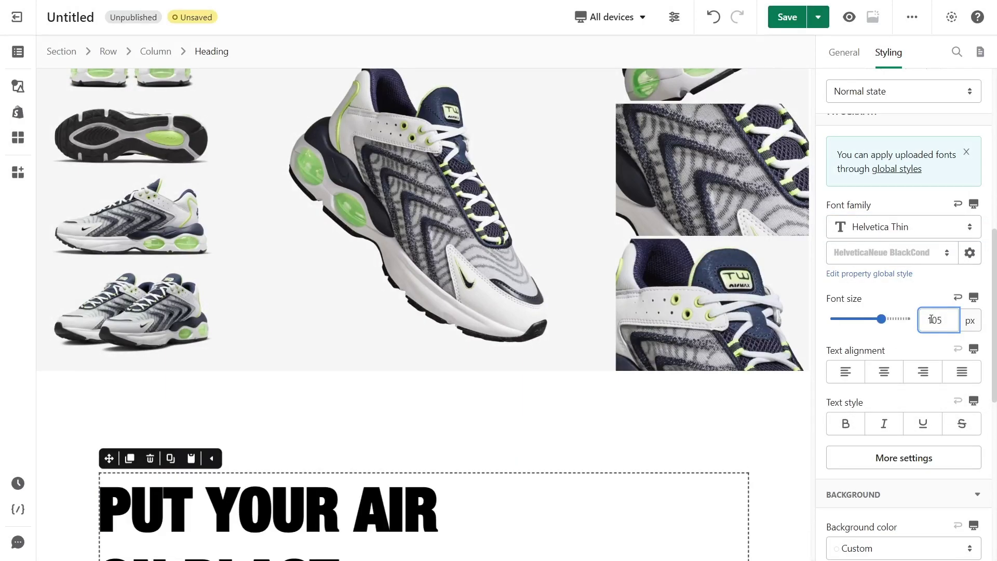
Set the heading's line height to 86 px and its letter spacing to 2 px
click(905, 457)
click(762, 422)
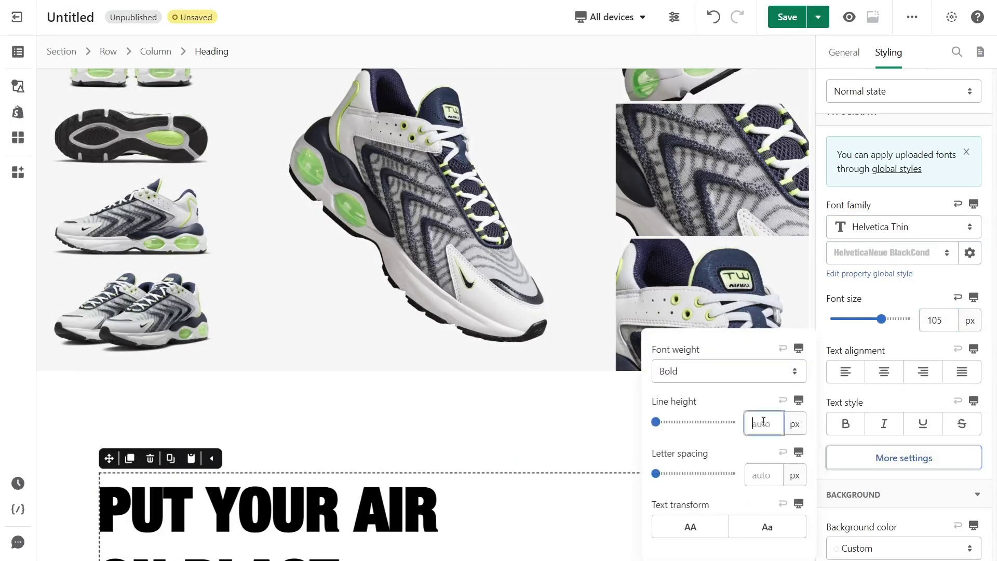
text(86)
click(764, 474)
text(2)
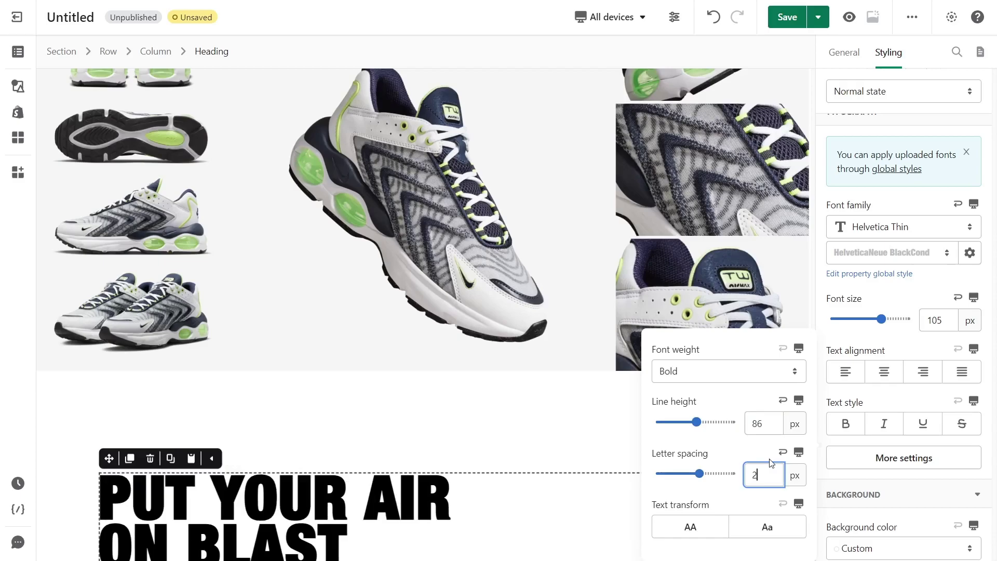
scroll(530, 439, down, 2)
scroll(529, 439, down, 1)
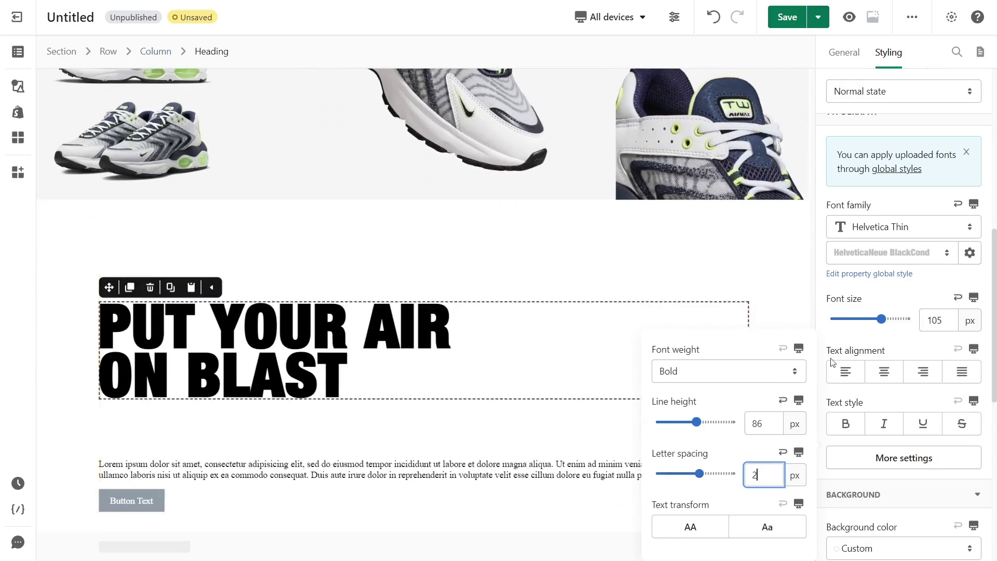
Set the heading's top and bottom margins to 0 px
scroll(909, 252, up, 7)
click(896, 411)
text(0)
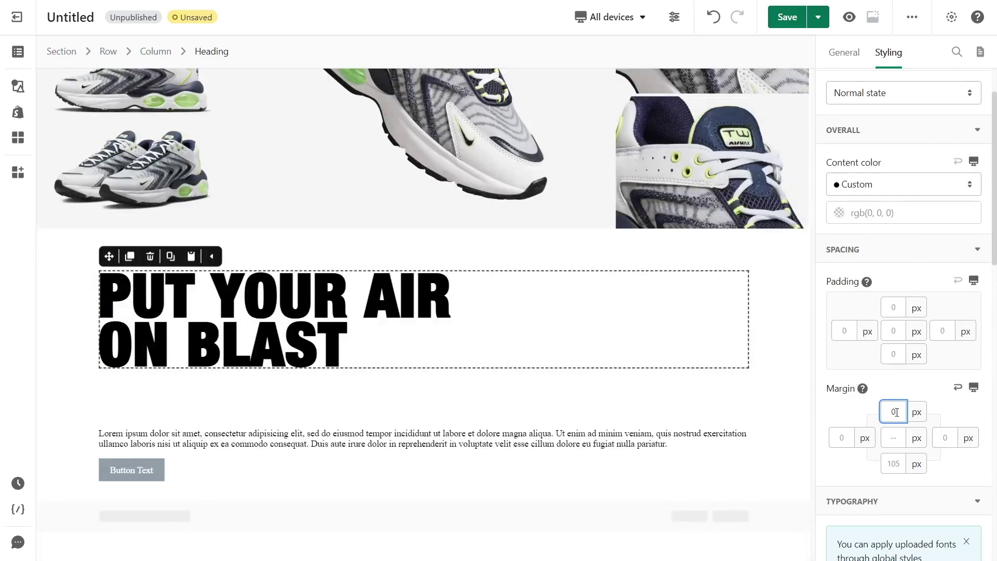
click(905, 468)
text(0)
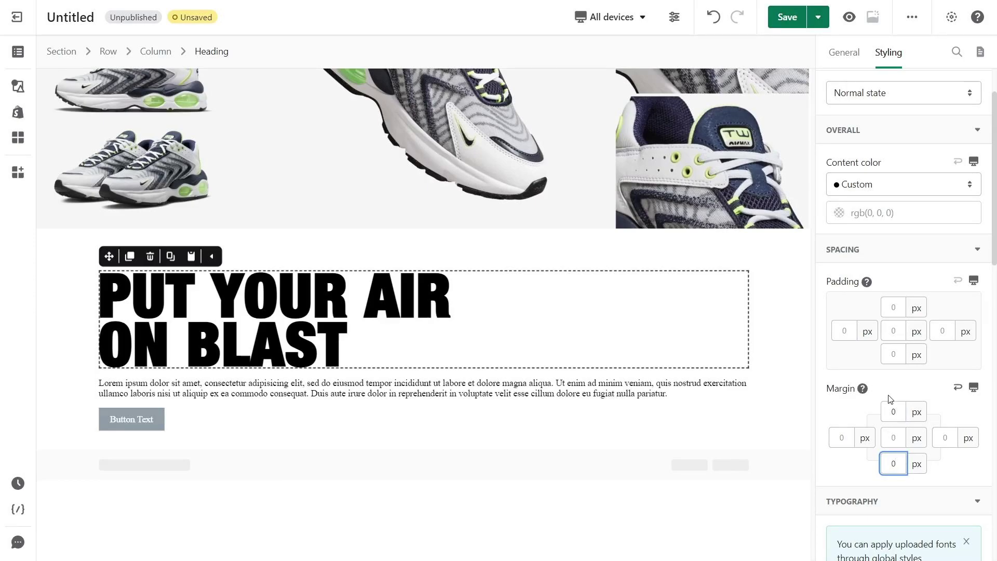
click(598, 309)
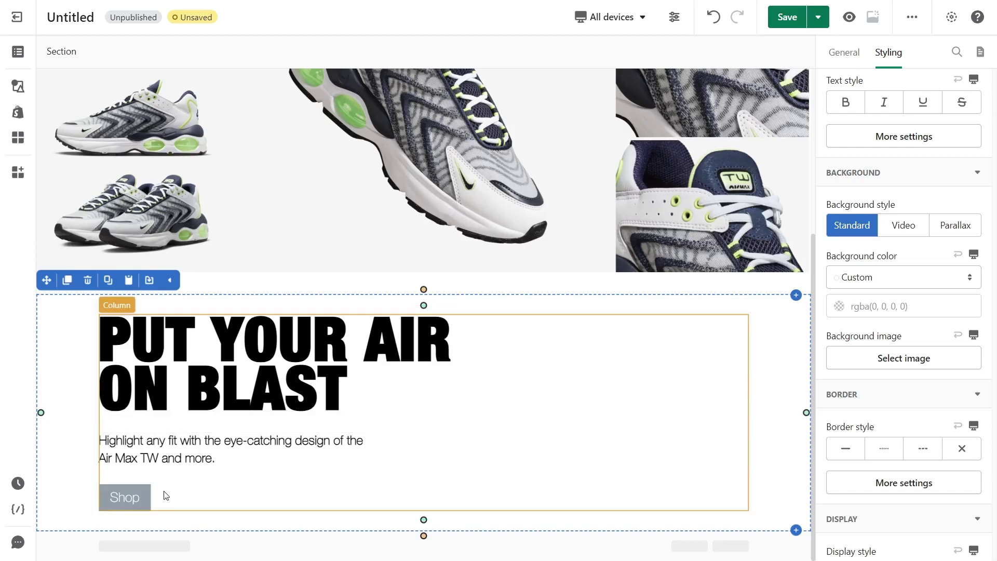
Give the Shop button a Go to URL click action that links to the Nike collection
click(149, 497)
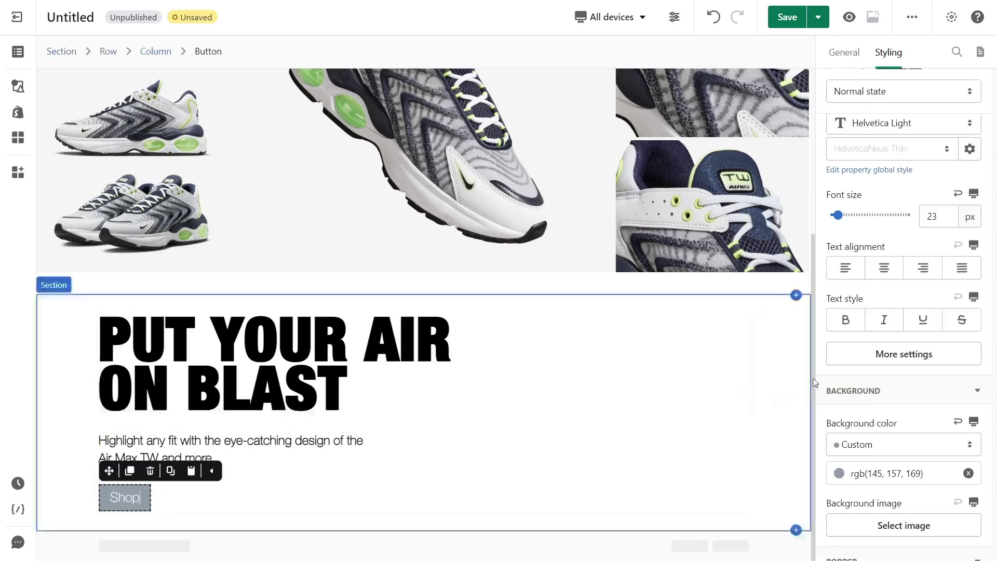
click(855, 53)
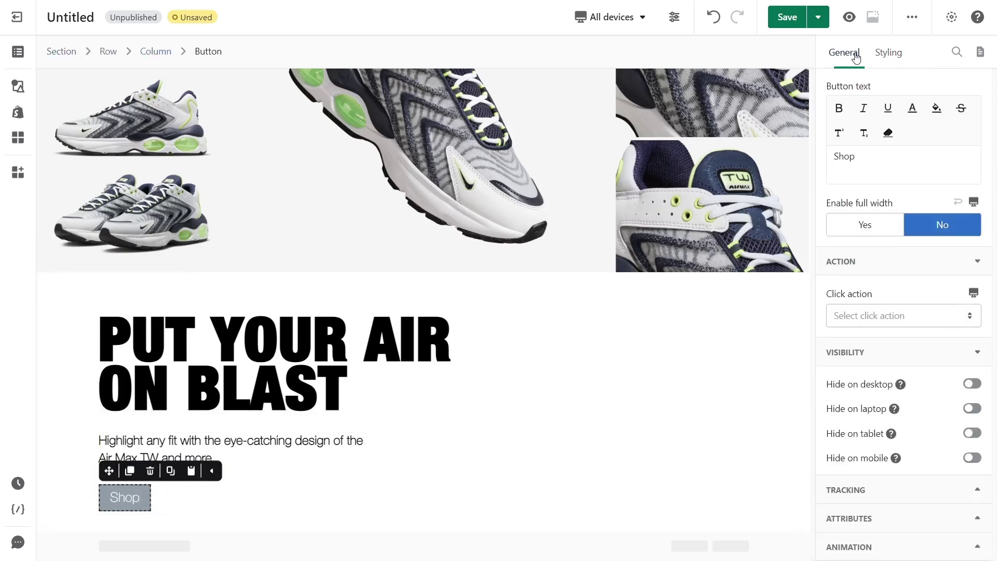
click(901, 326)
click(893, 352)
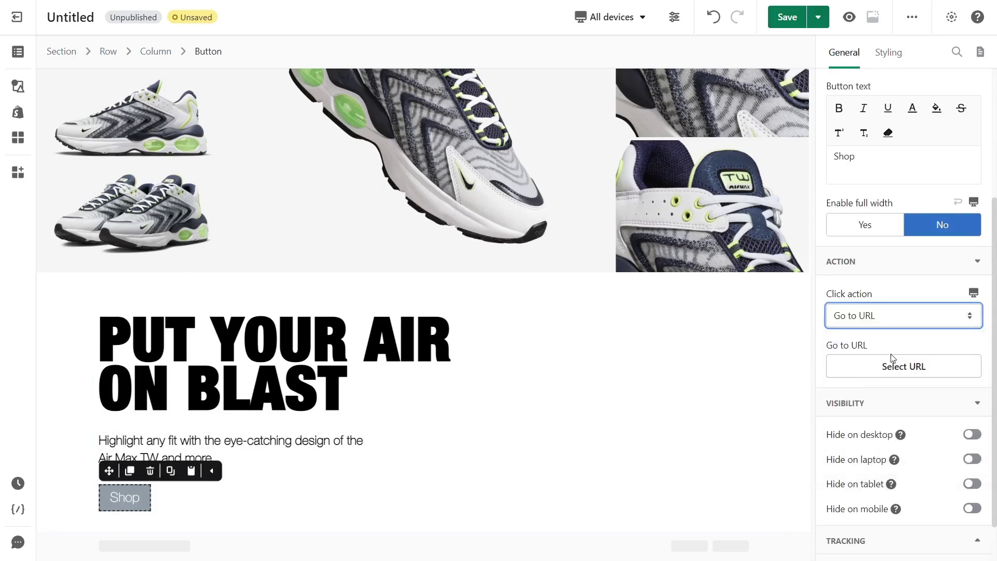
click(892, 363)
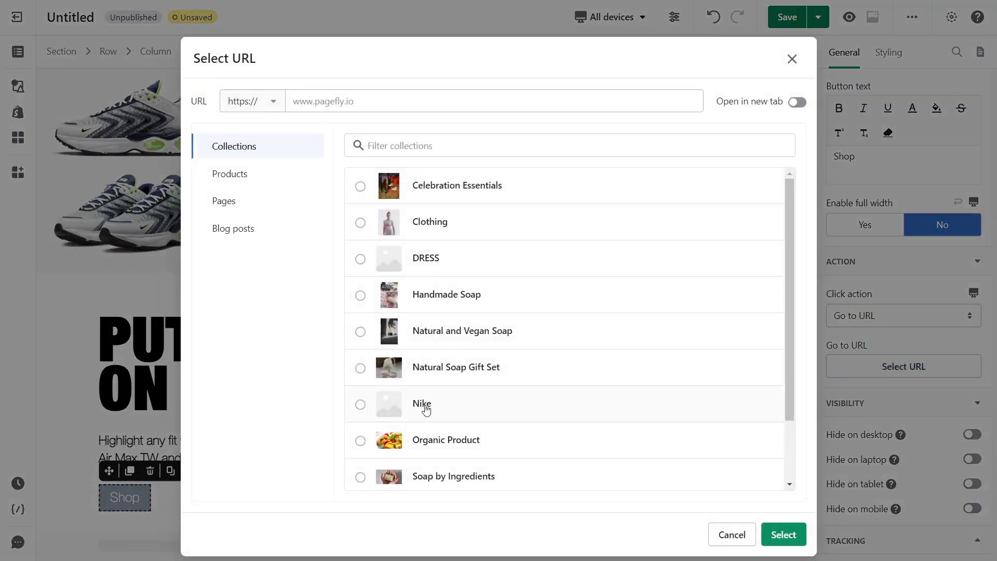
click(420, 406)
click(779, 534)
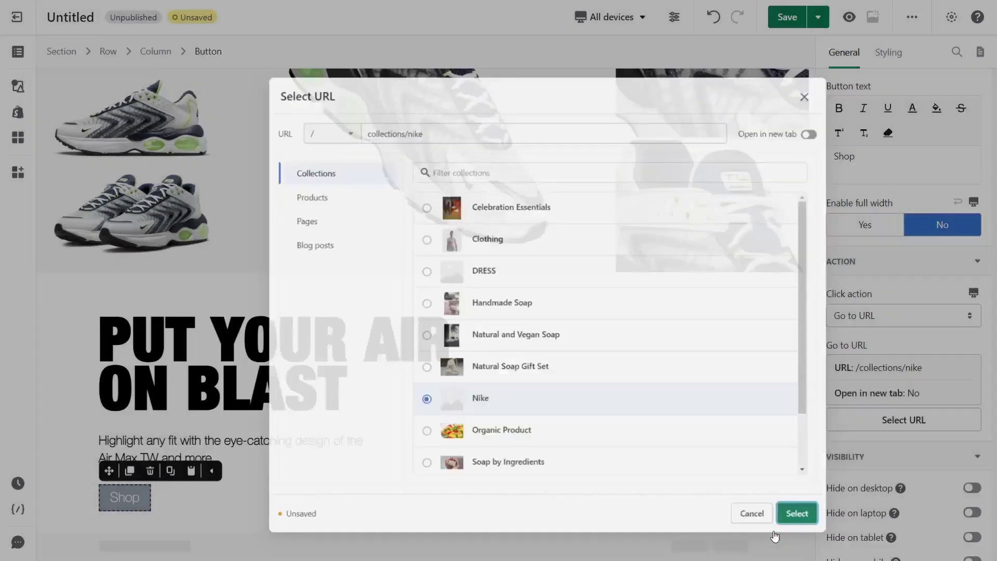
Set the Shop button's normal-state background color to black, rgb(0, 0, 0)
click(885, 55)
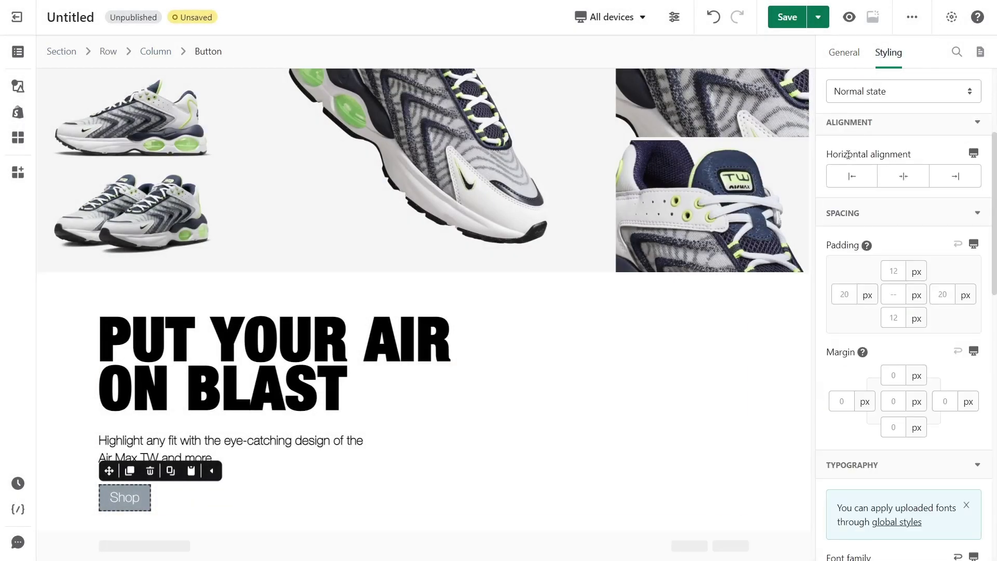
click(862, 94)
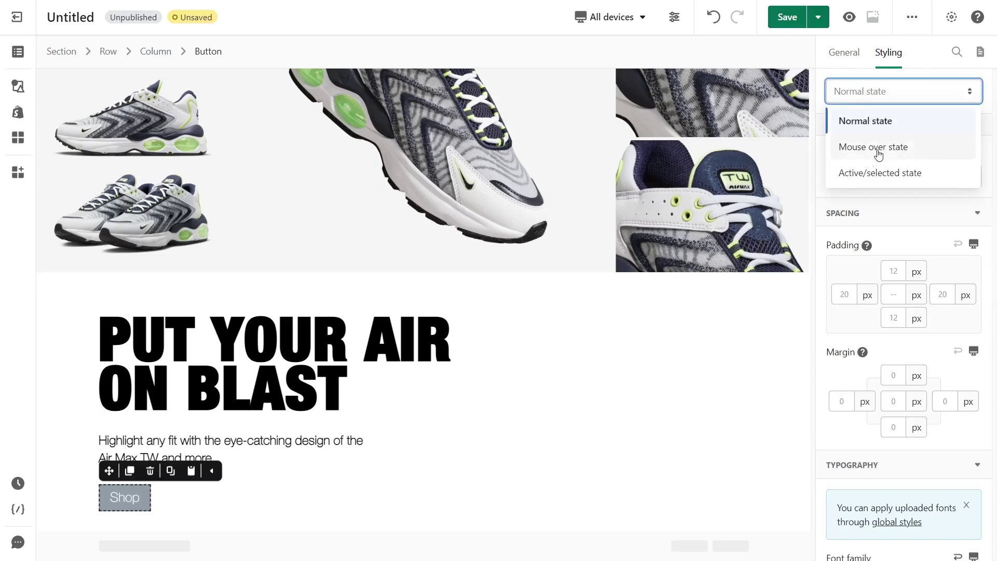
click(896, 100)
scroll(897, 216, down, 10)
click(886, 279)
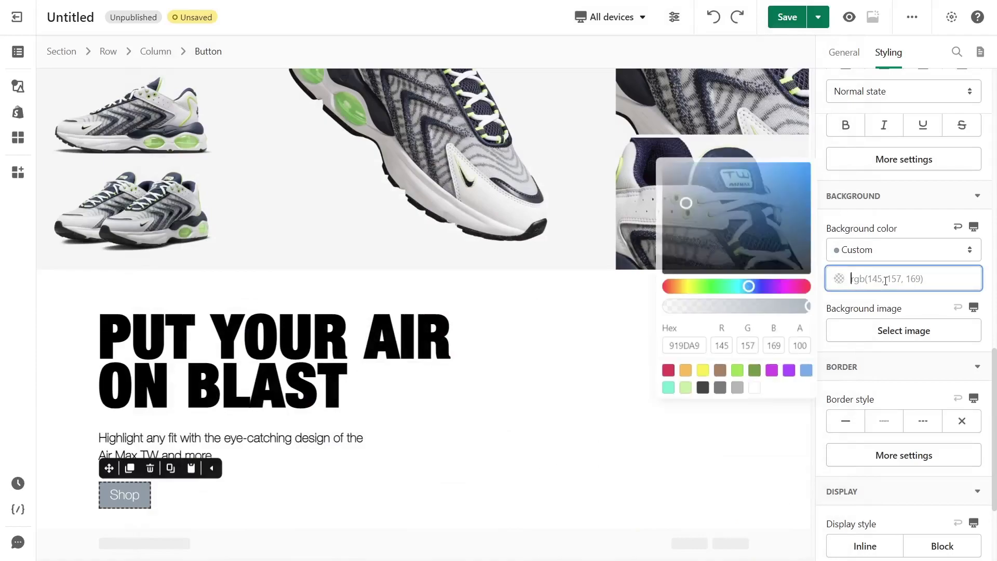
click(696, 394)
Set the Shop button's left margin to 2 px and left padding to 23 px, and widen its right padding
scroll(876, 254, down, 5)
scroll(876, 254, up, 4)
click(844, 227)
text(23)
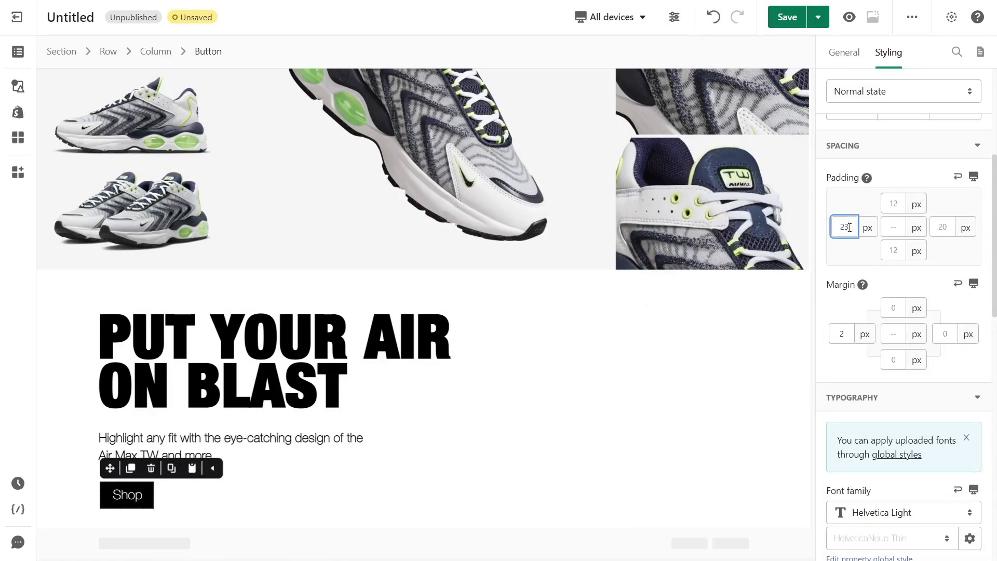
click(943, 225)
Round all corners of the Shop button with a border radius of 30 px
scroll(929, 260, down, 10)
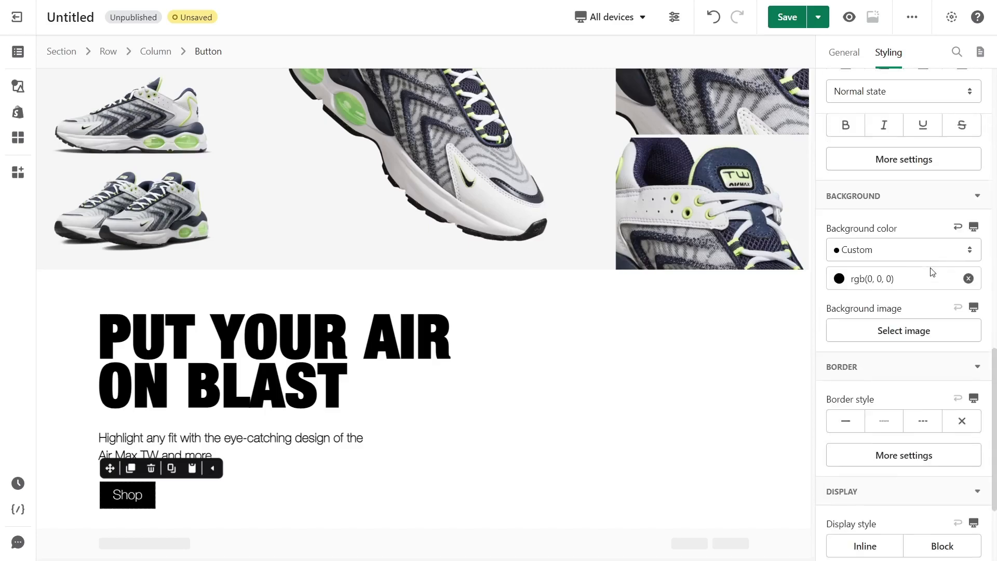
click(910, 326)
click(729, 330)
text(30)
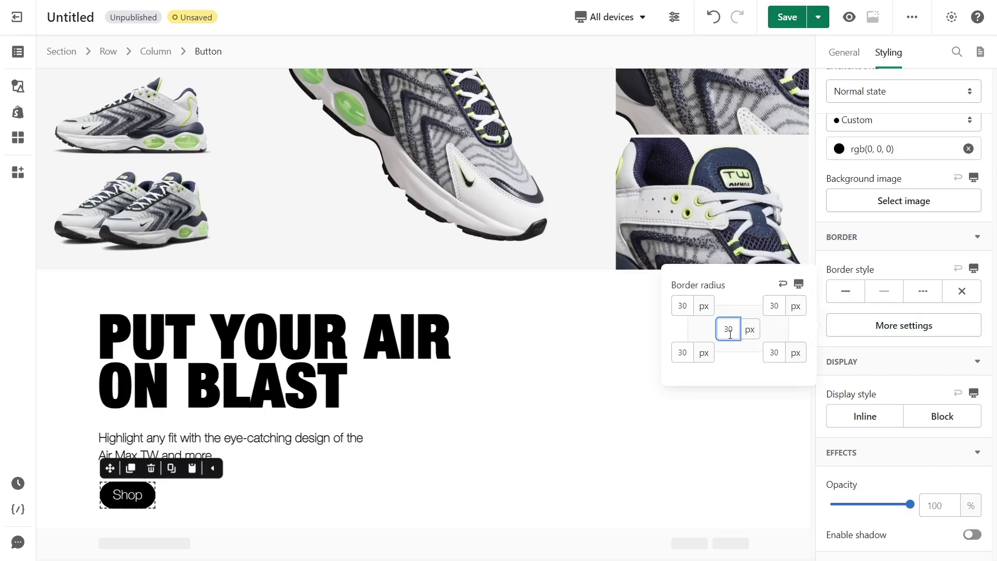
Set the Shop button's mouse over state background color to the gray rgb(155, 155, 155)
scroll(903, 233, up, 6)
click(904, 91)
click(865, 147)
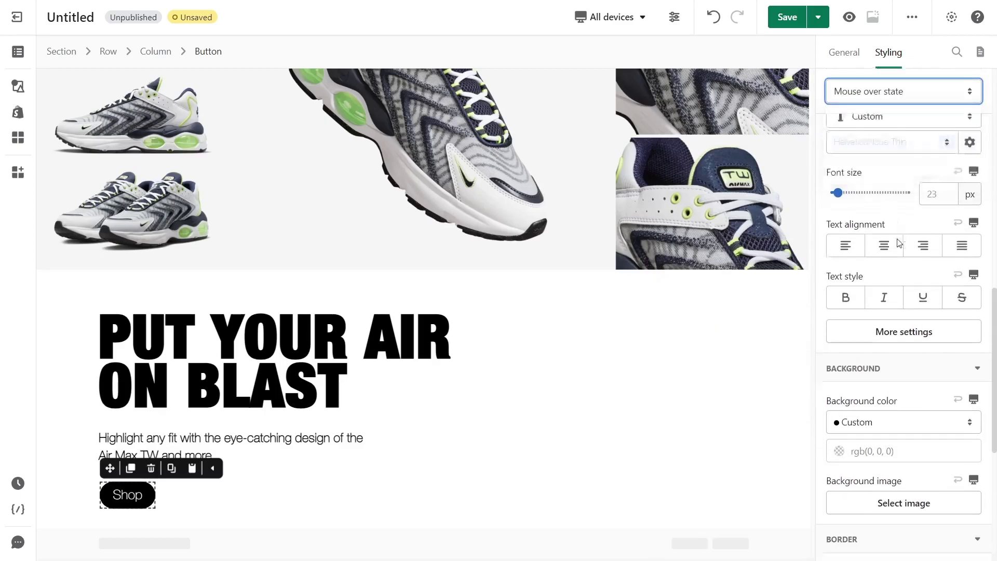
scroll(903, 252, down, 4)
click(899, 271)
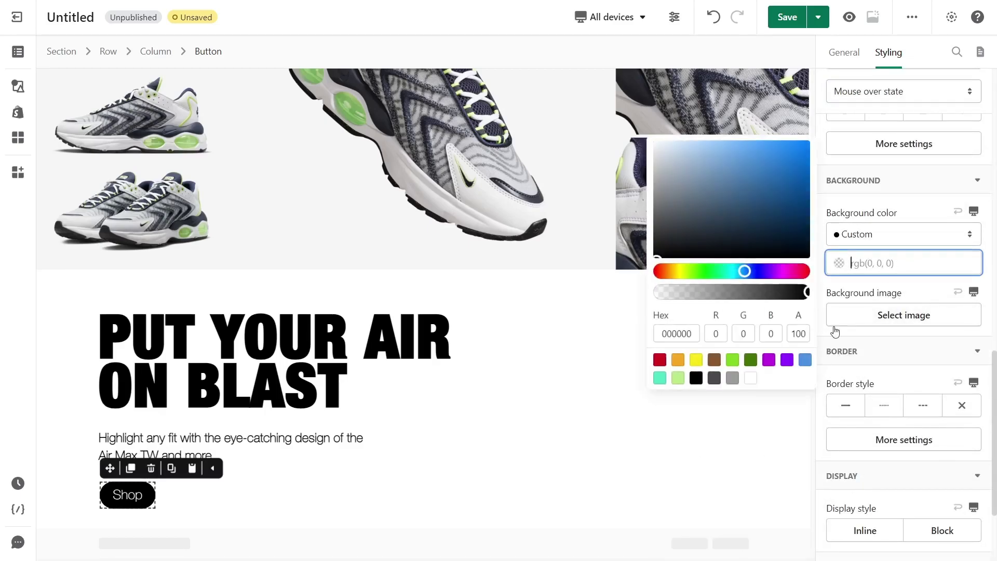
click(733, 378)
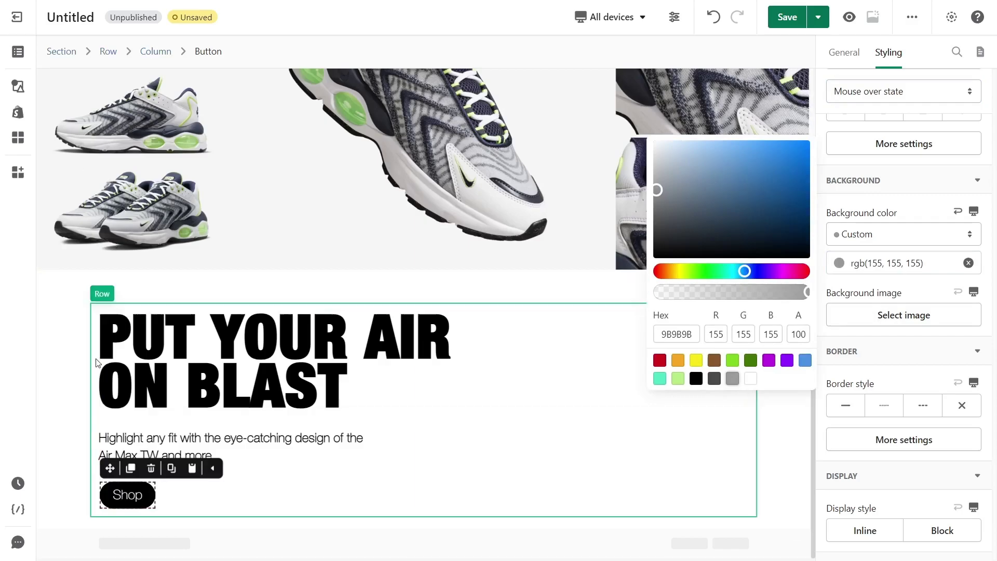
Center the text alignment of the column that holds the heading, paragraph and Shop button
click(64, 353)
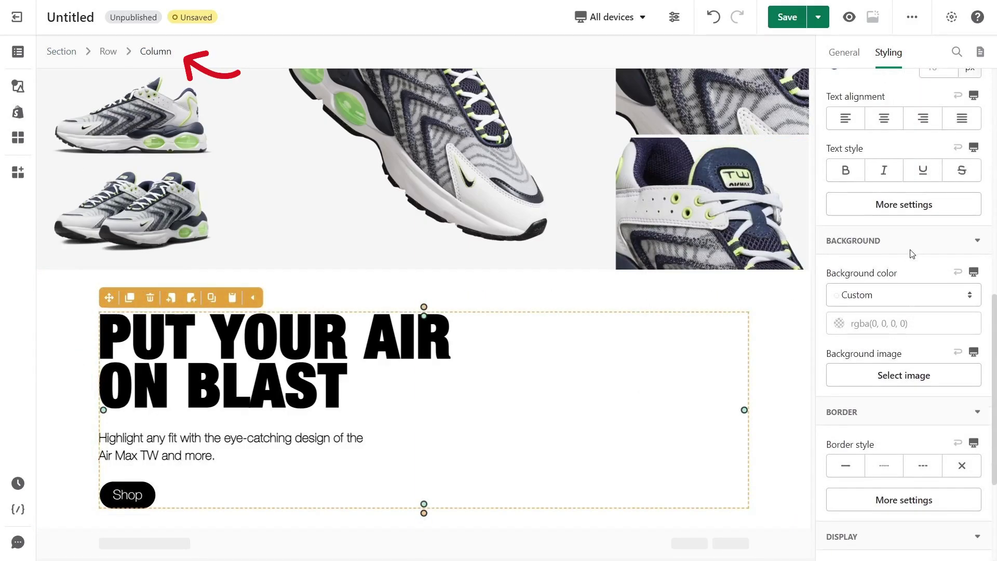
scroll(909, 252, up, 3)
click(885, 250)
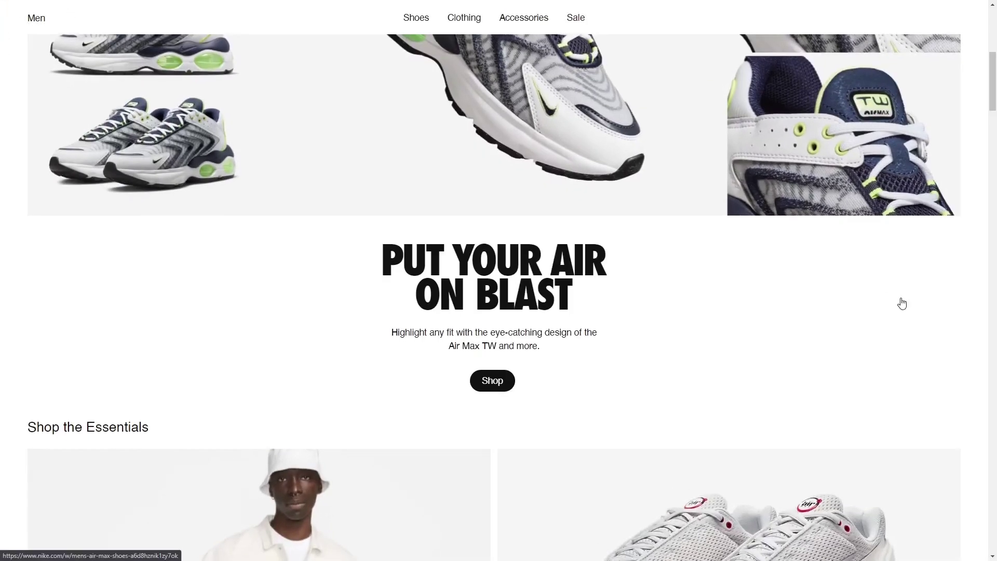
Examine the layout of the Shop the Essentials section on the Nike men's page
scroll(902, 303, down, 7)
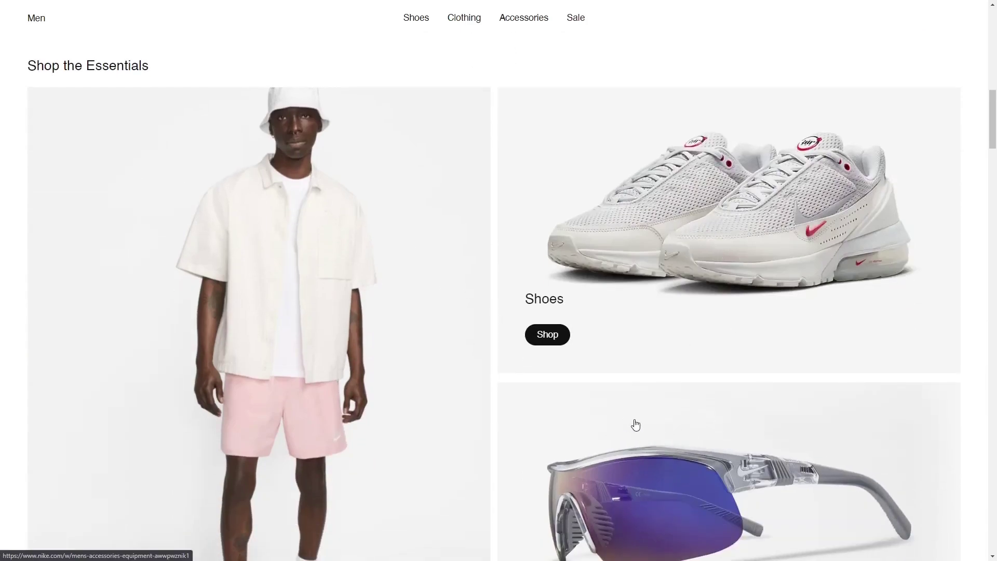
scroll(633, 414, down, 1)
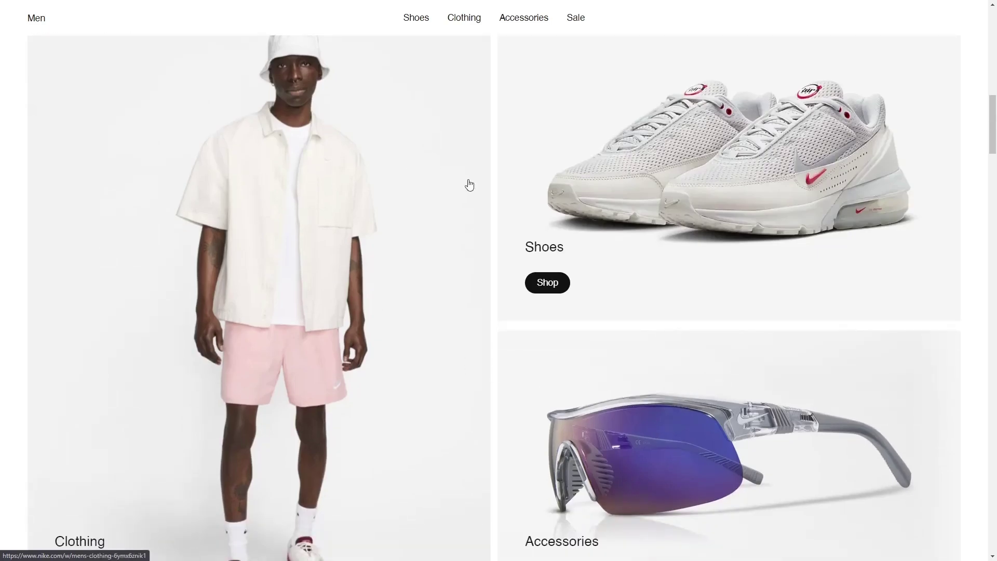
scroll(362, 278, down, 3)
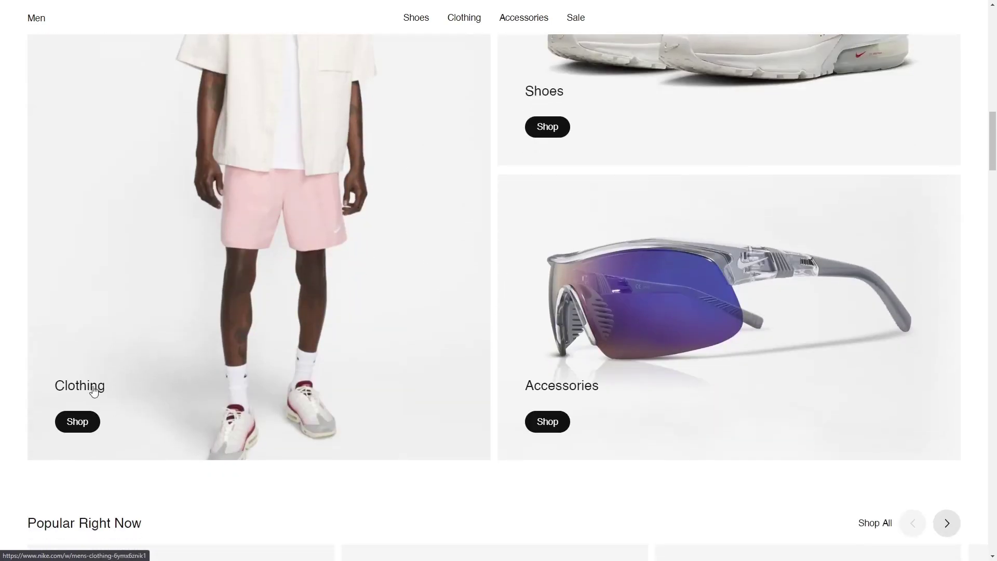
scroll(111, 405, up, 3)
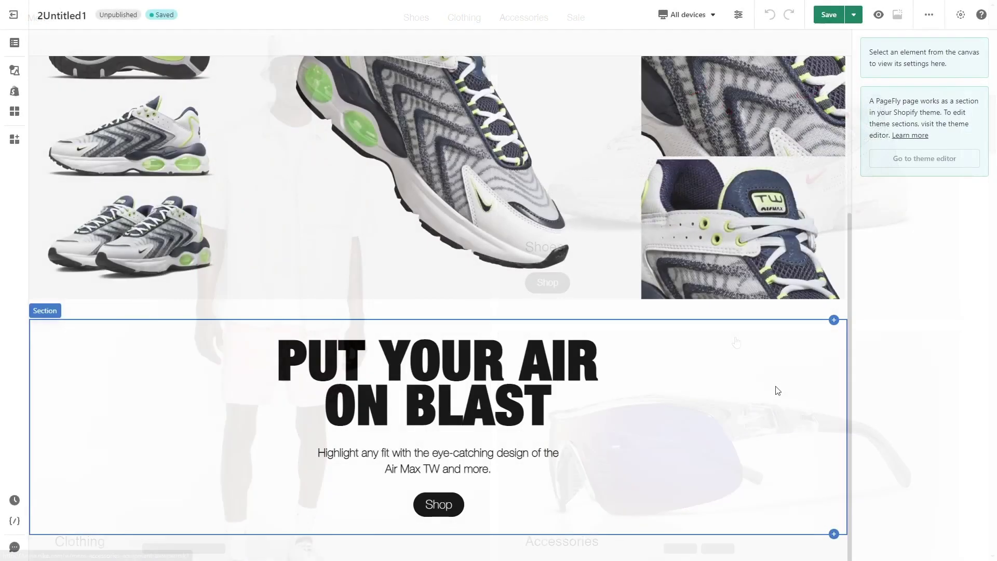
Place a plain Heading element below the hero text and change its text to "Shop the Essentials"
click(16, 74)
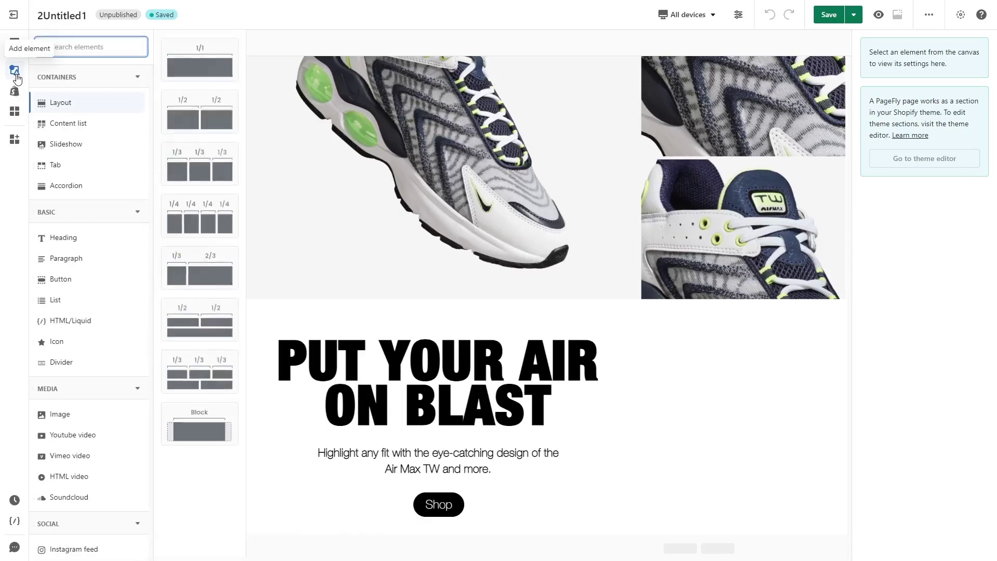
mouse_move(91, 237)
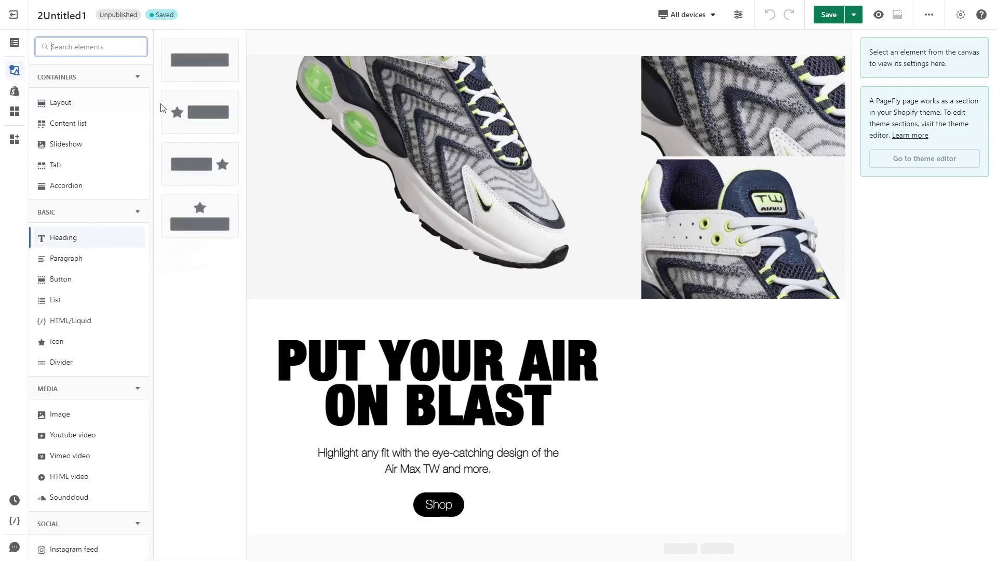
drag(200, 60, 205, 538)
scroll(254, 483, down, 1)
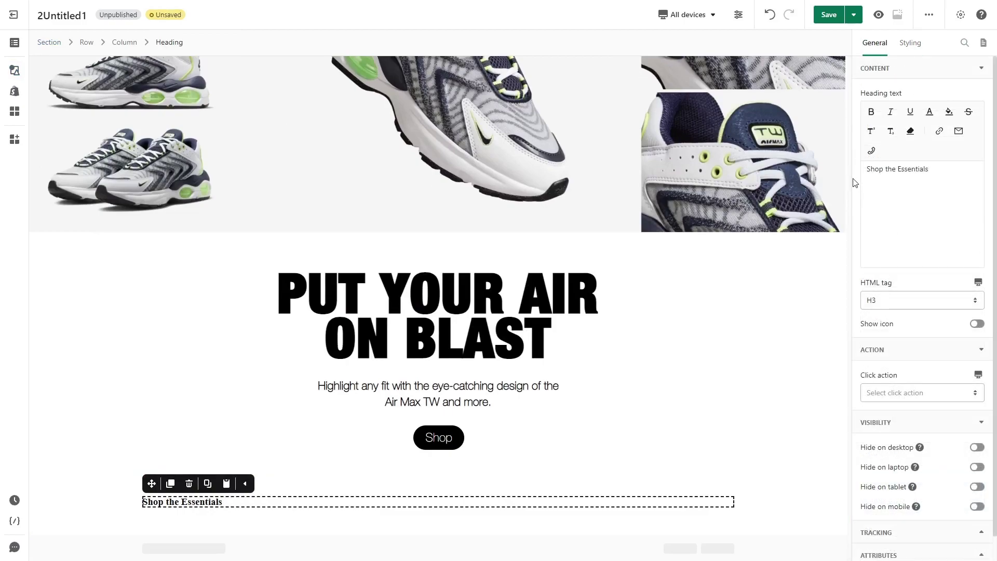
Place a two-column 1/2 + 1/2 layout beneath the "Shop the Essentials" heading
click(760, 521)
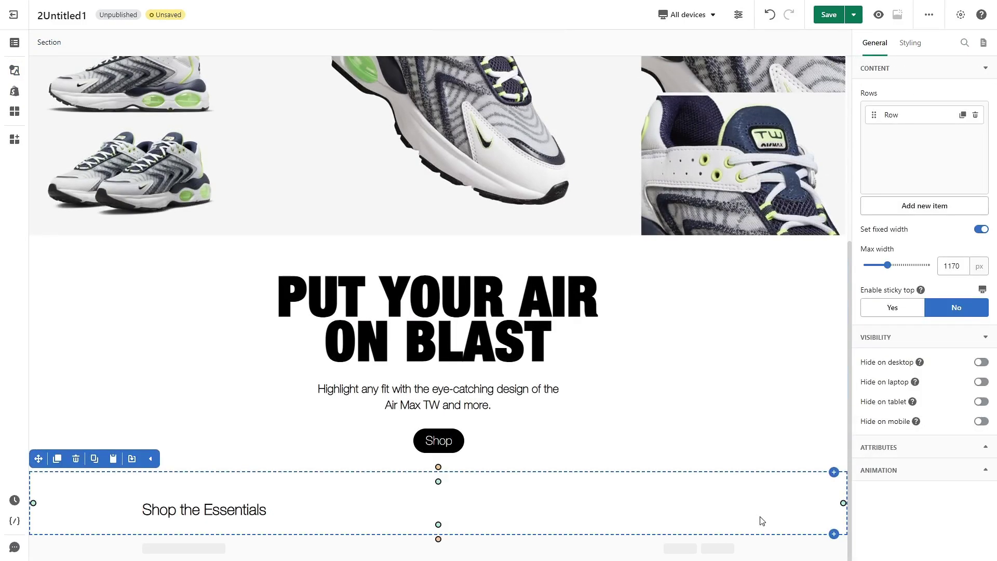
click(15, 70)
drag(186, 106, 260, 525)
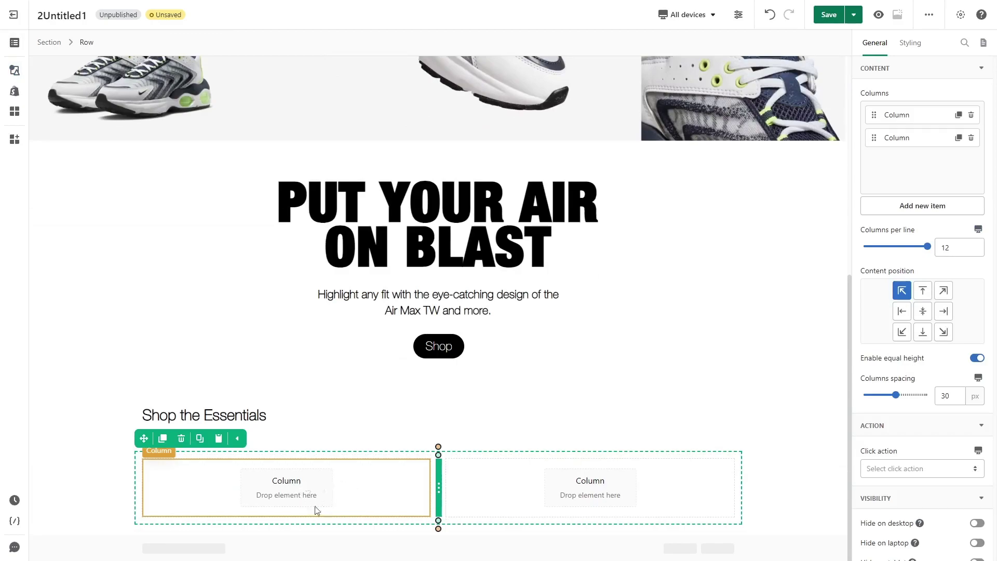
Set the photo of the model in a white shirt and pink shorts as the first column's background image
click(342, 491)
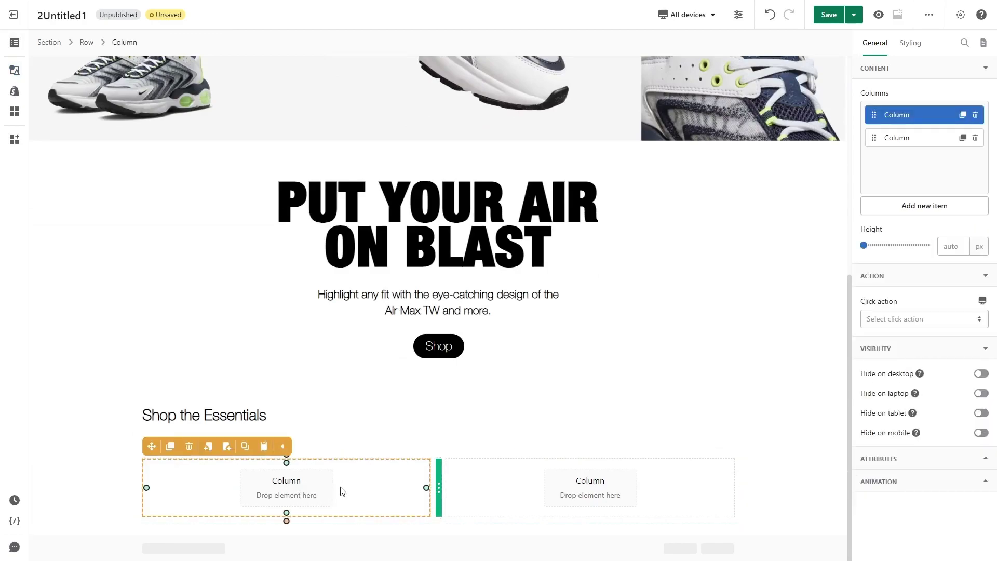
click(909, 42)
scroll(921, 206, down, 8)
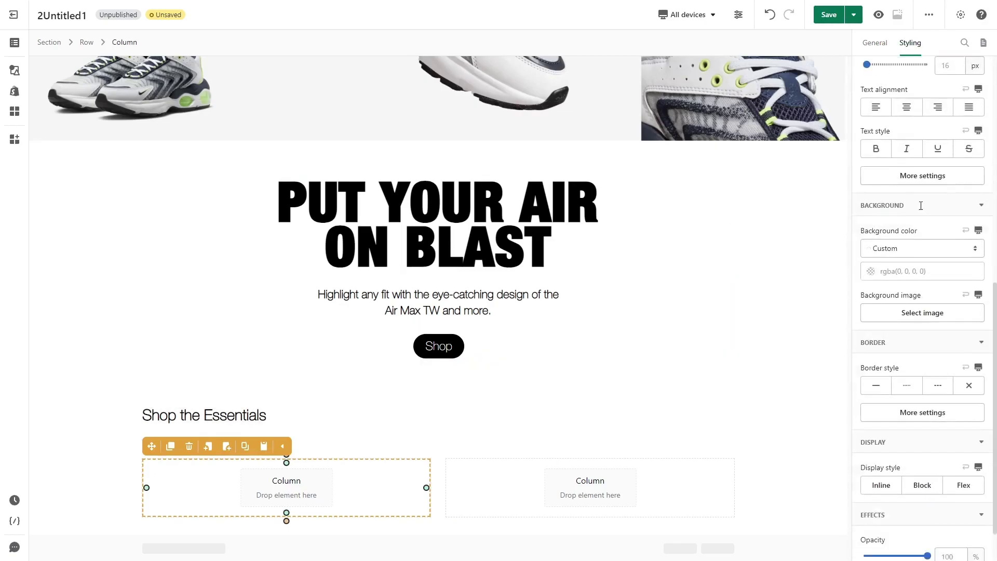
scroll(921, 206, down, 1)
click(897, 256)
click(623, 323)
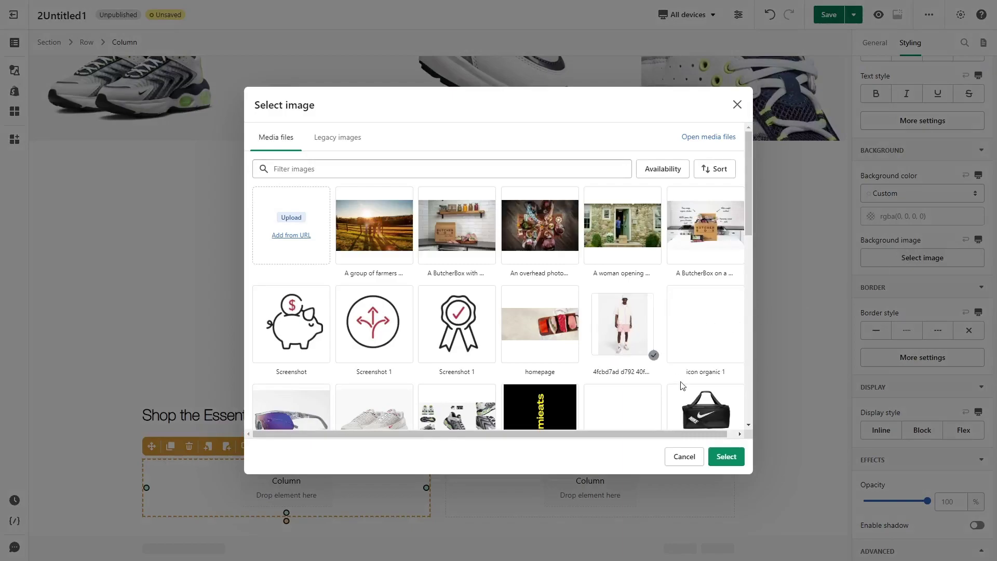
click(727, 457)
Center the first column's background image position and set its background size to Cover
click(908, 355)
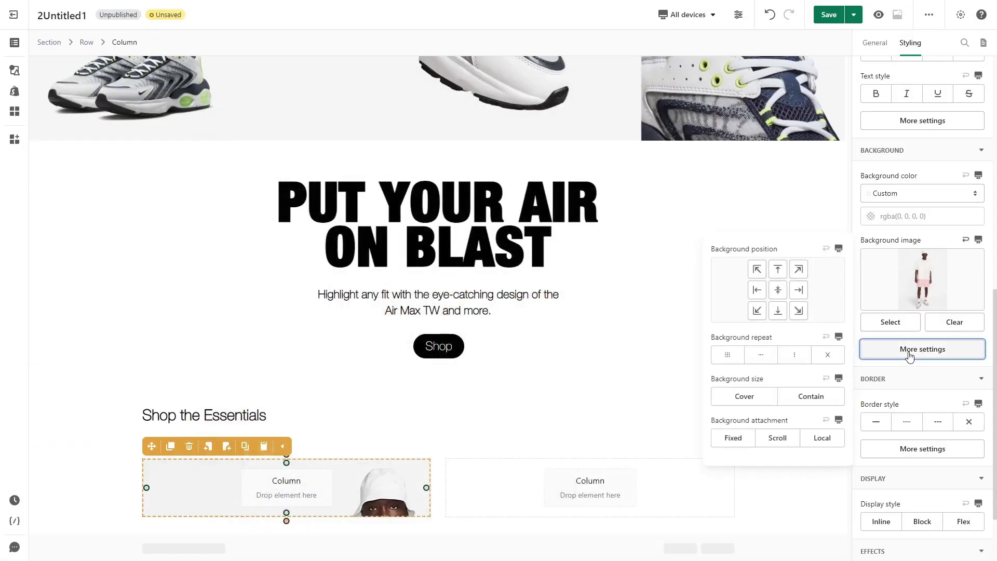
click(780, 292)
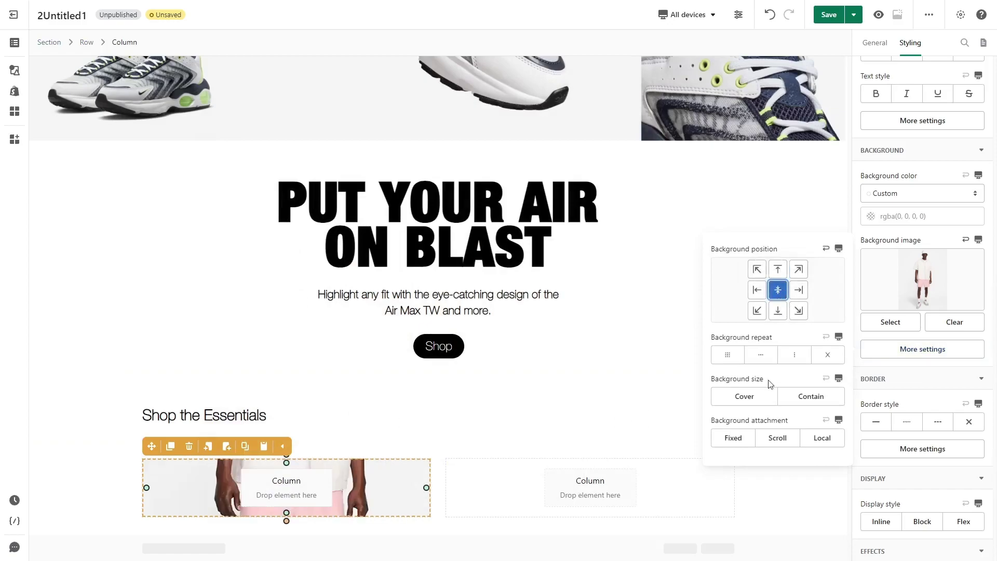
click(740, 398)
click(854, 376)
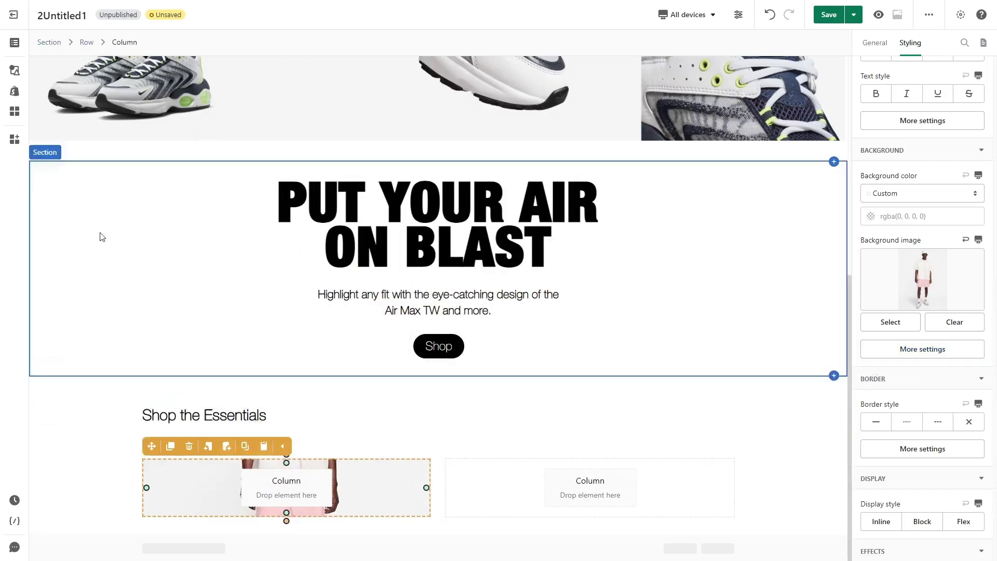
Add a "Clothing" heading and a black Shop button inside the column with the model photo
key(ctrl+v)
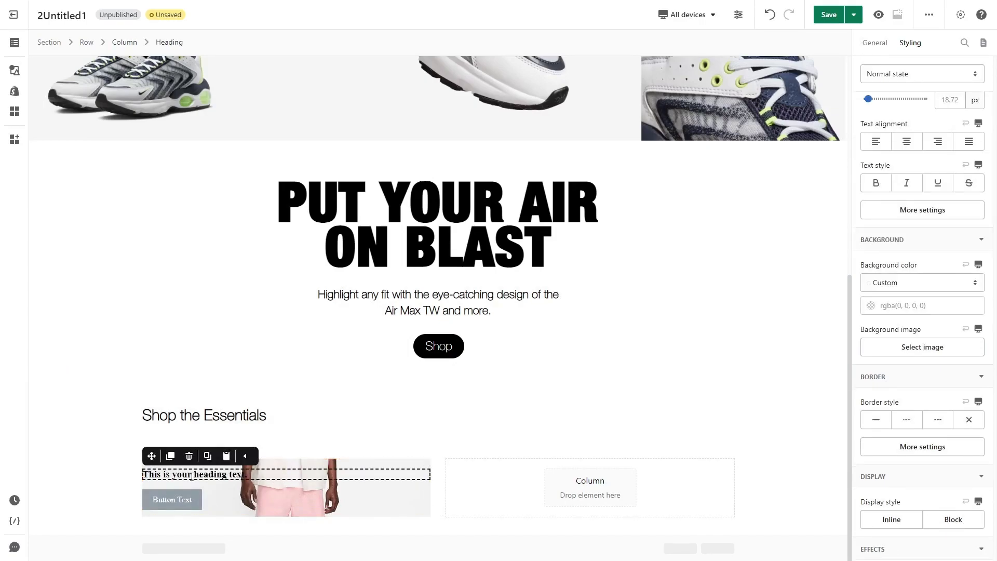
click(488, 464)
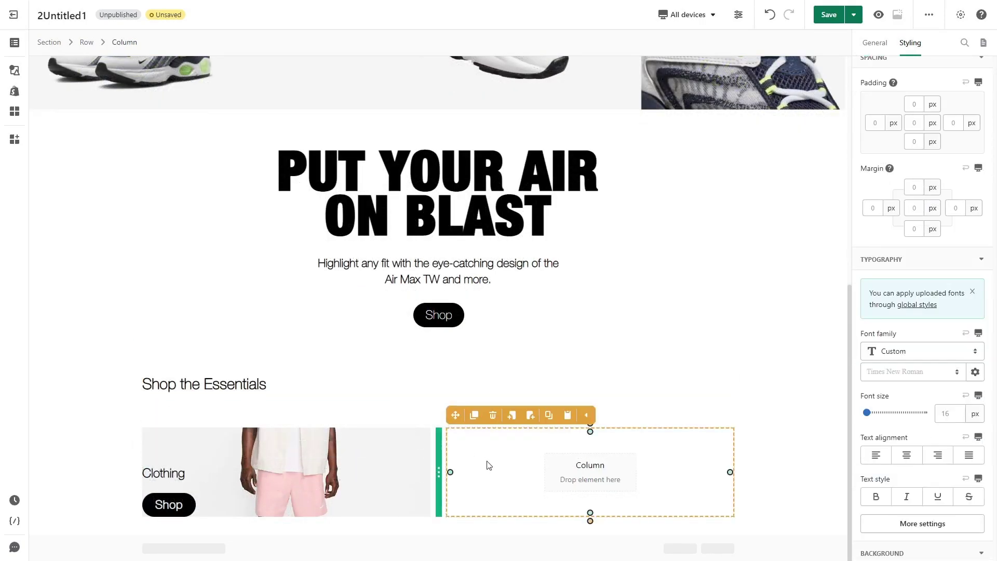
Set the Clothing column's padding to 777 px top, 50 px bottom and 45 px left
click(425, 440)
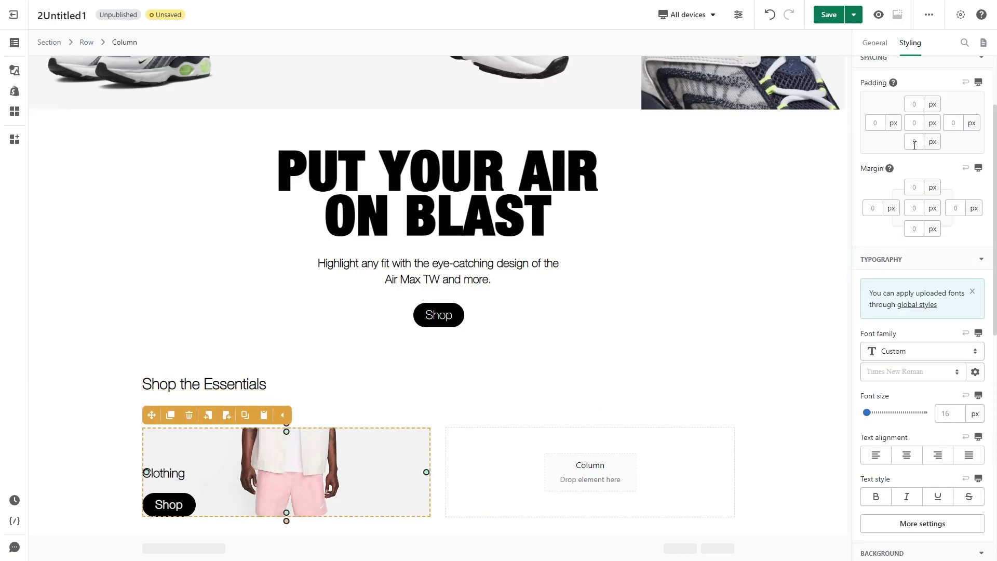
scroll(915, 145, up, 2)
click(915, 208)
text(777)
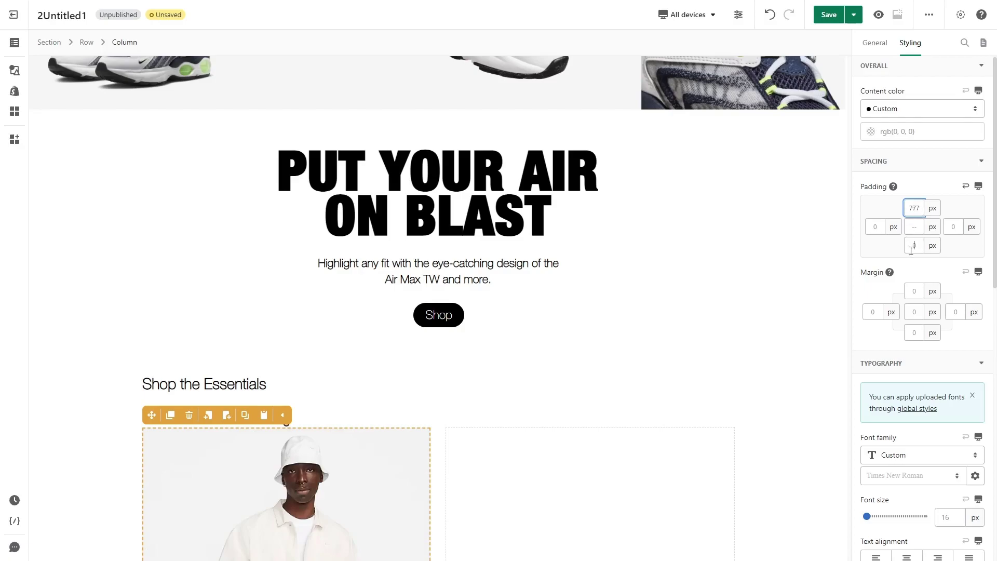
click(911, 251)
text(50)
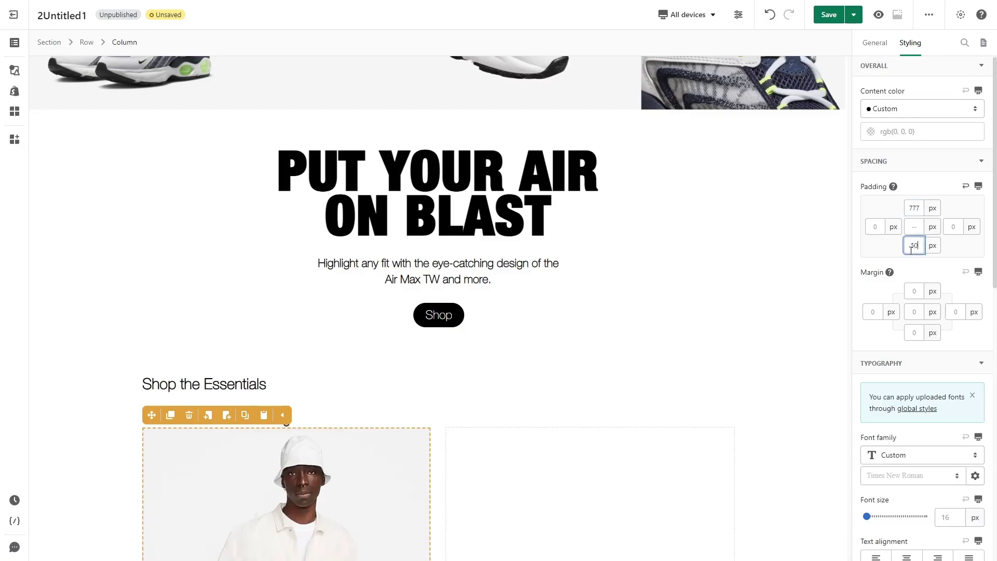
click(877, 227)
text(45)
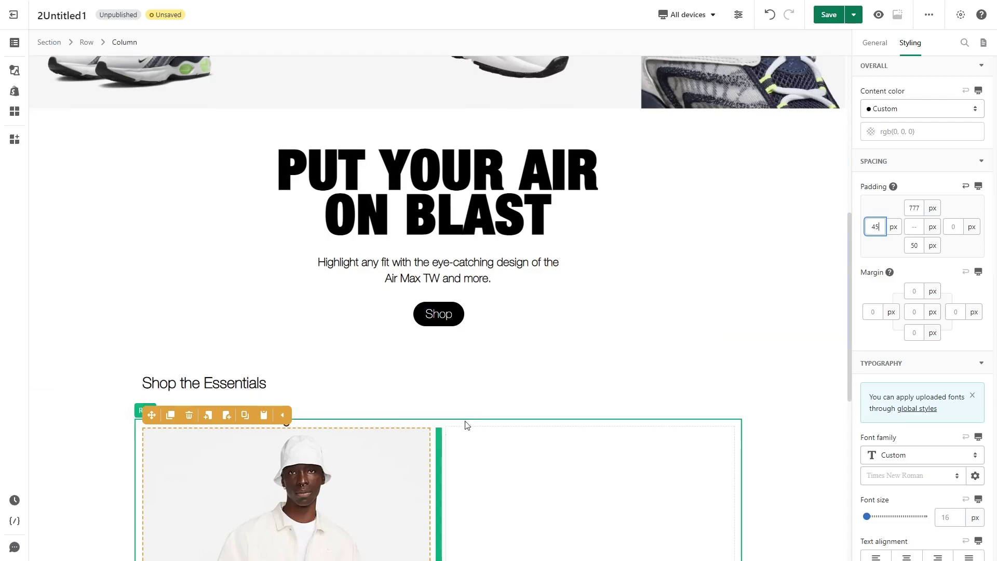
scroll(465, 423, down, 7)
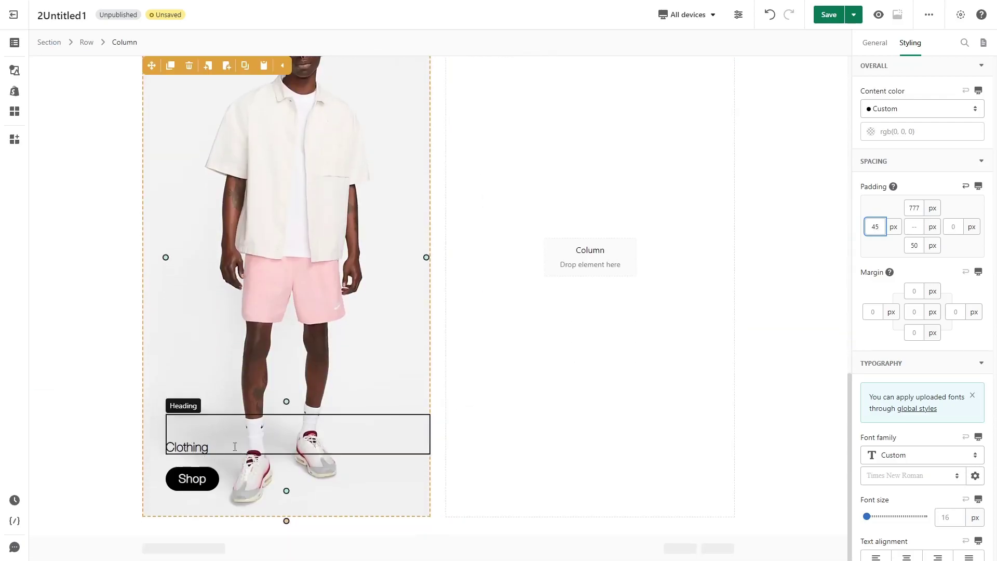
Nest a two-column row inside the empty column beside the Clothing column and open its general settings for editing
click(624, 442)
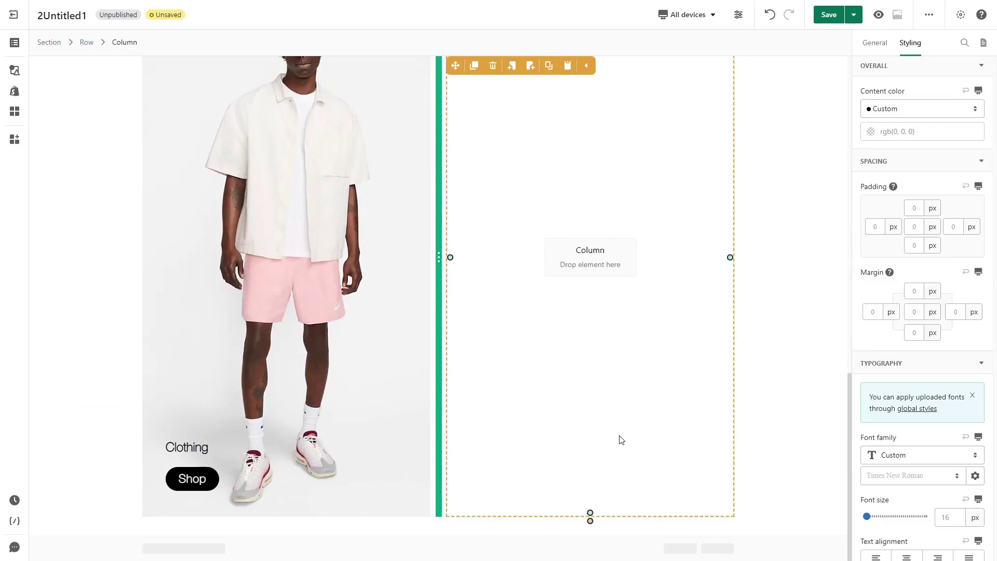
click(14, 70)
mouse_move(94, 104)
drag(200, 104, 514, 174)
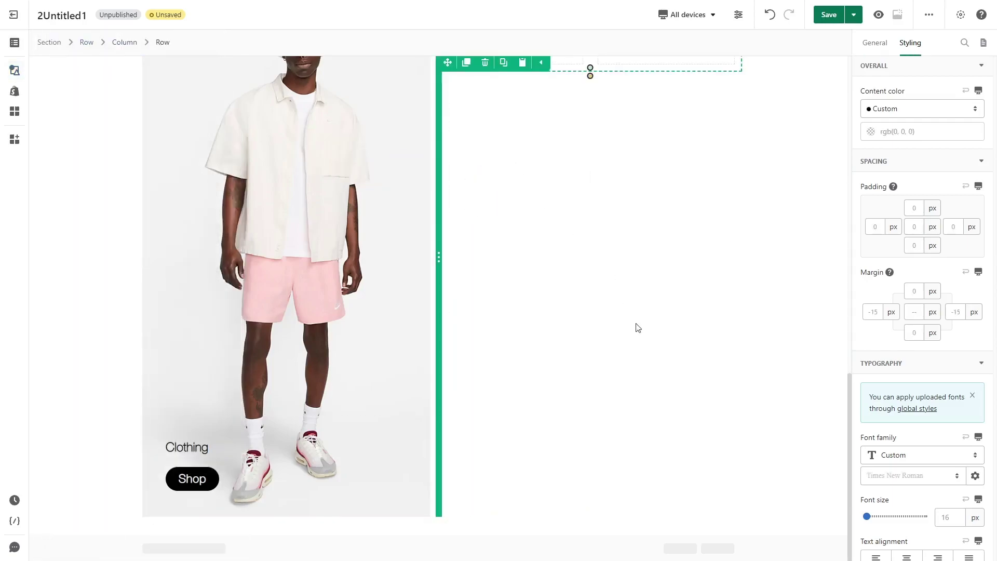
scroll(638, 327, up, 3)
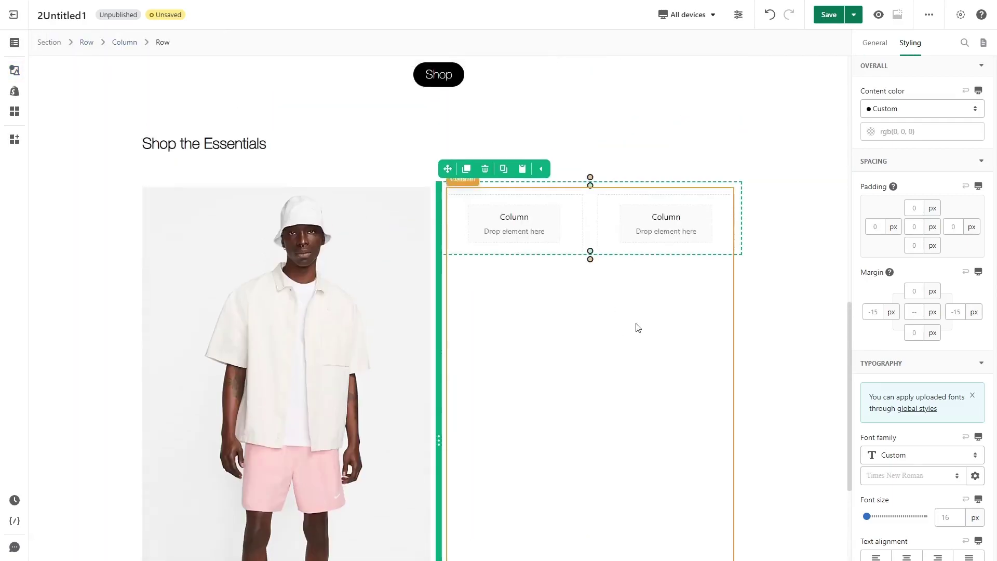
click(878, 44)
key(BackSpace)
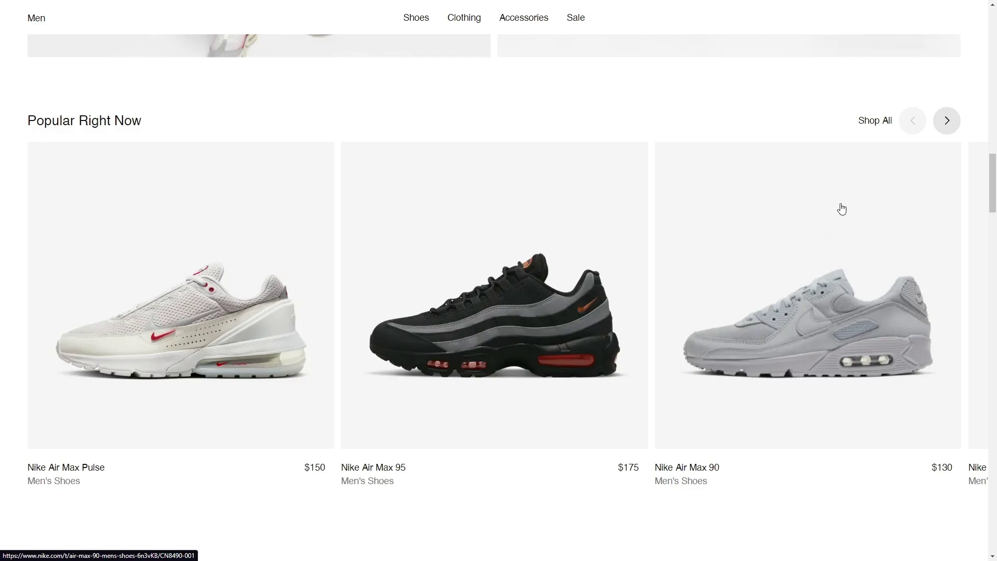
Examine how the product carousel of the Popular Right Now section works on the Nike men's page
click(944, 123)
click(945, 123)
click(918, 123)
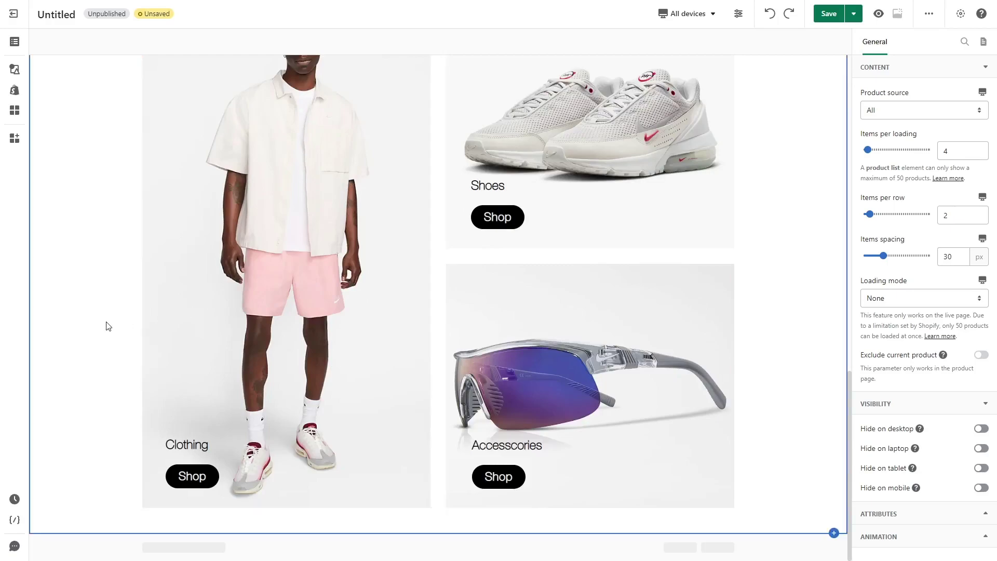
Place a four-across Product list element below the Shop the Essentials section
click(107, 326)
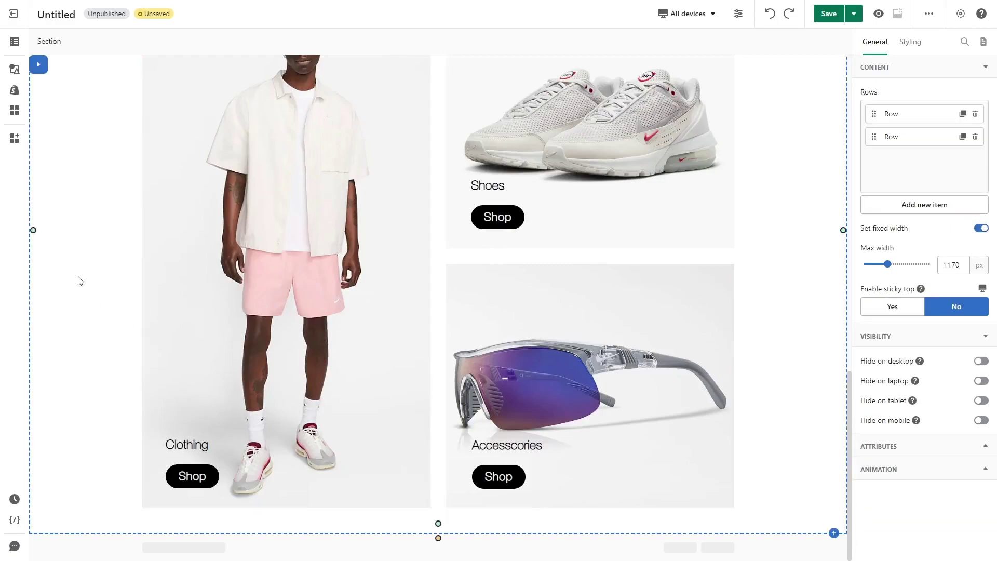
click(12, 97)
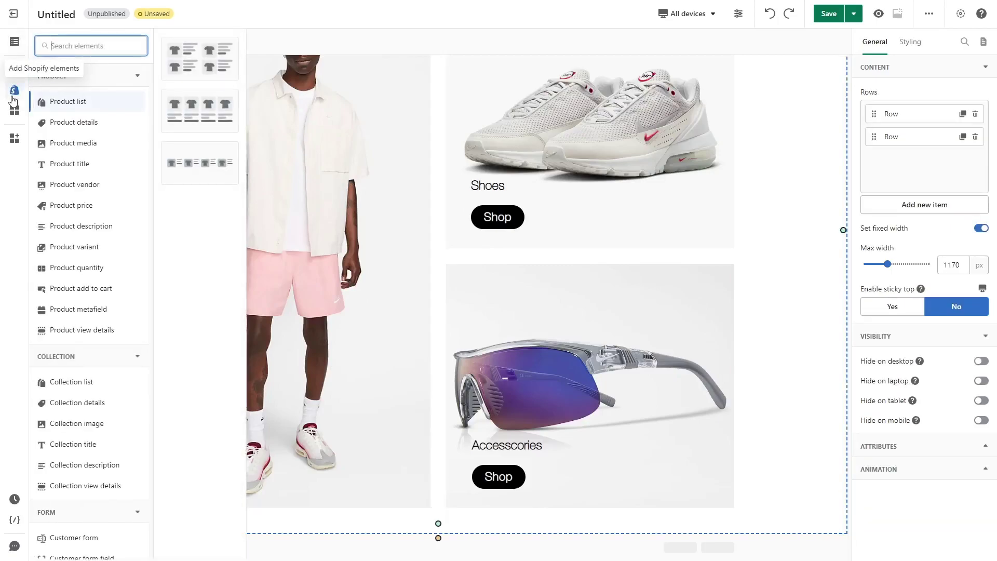
drag(200, 109, 334, 529)
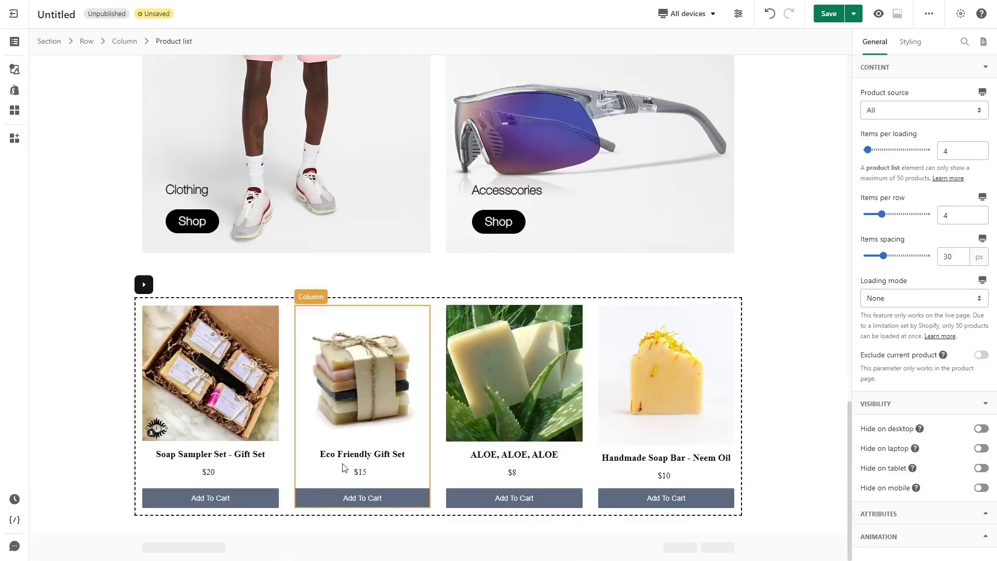
Set the product list's source to a custom collection and choose the Nike collection
click(893, 116)
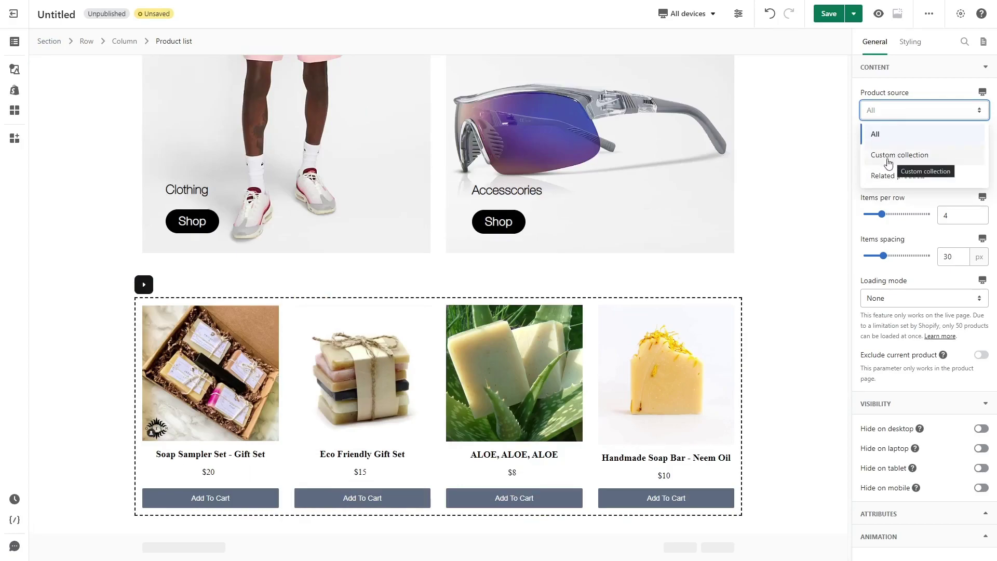
click(893, 156)
click(892, 153)
click(406, 356)
click(632, 456)
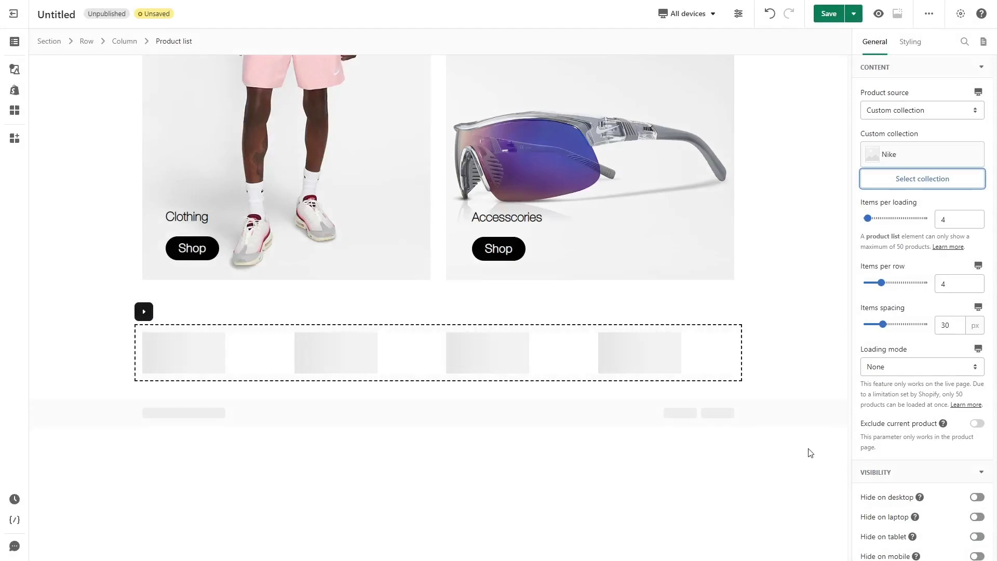
Set the product list to 3 items per loading and 3 items per row, with Pagination as loading mode
click(943, 219)
text(3)
click(938, 283)
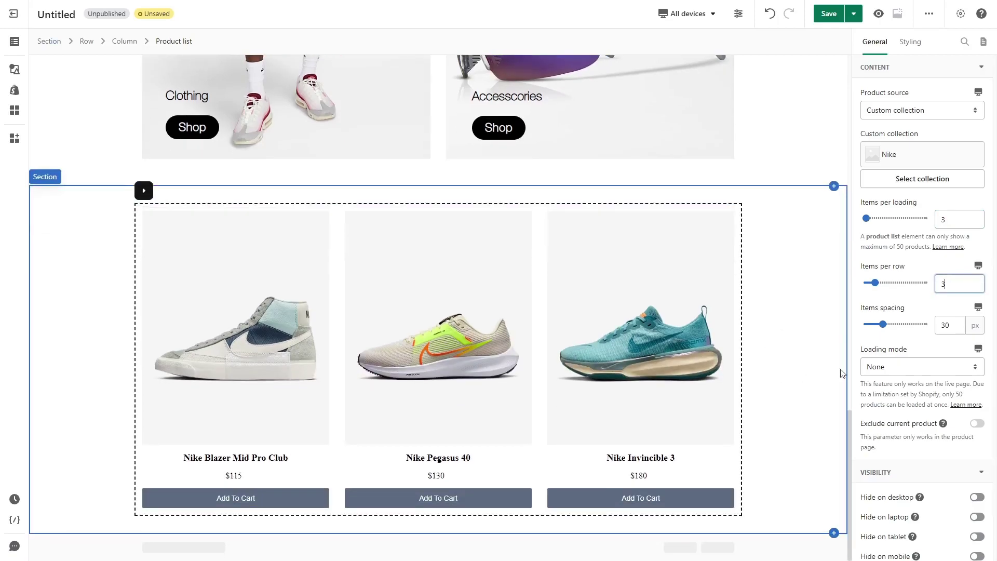
click(881, 367)
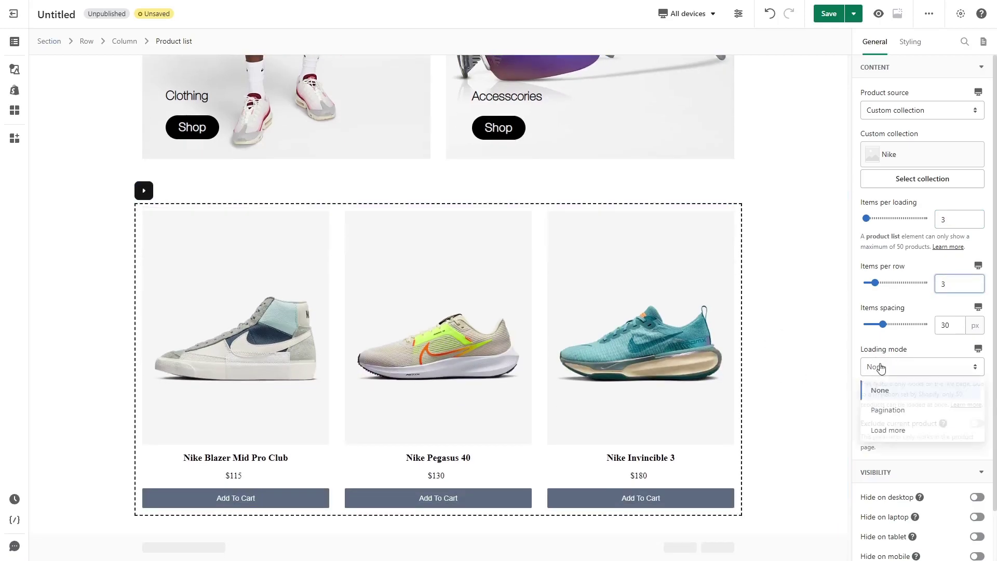
click(888, 407)
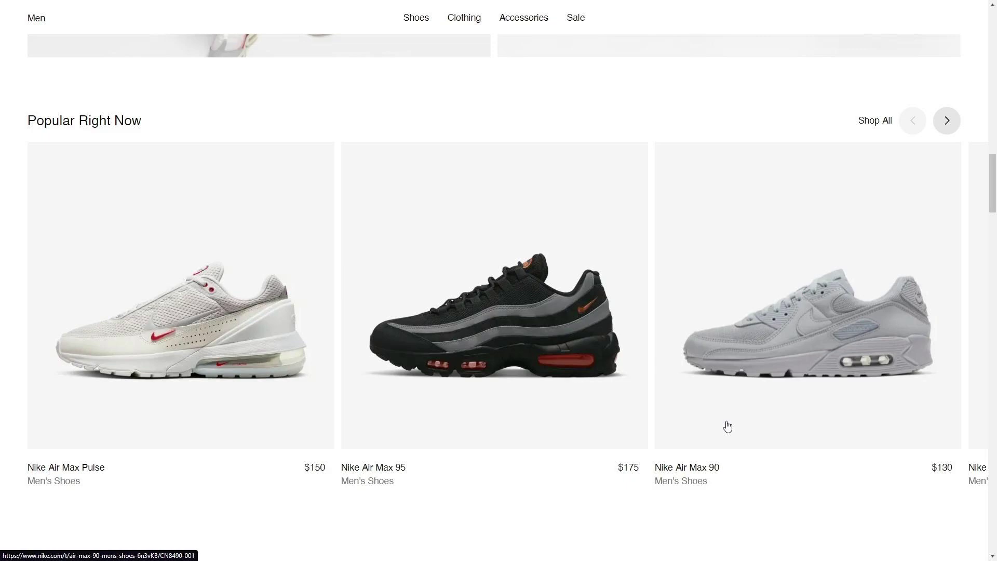
Delete the product title, price and Add To Cart button from the product list, keeping only the product images
click(270, 440)
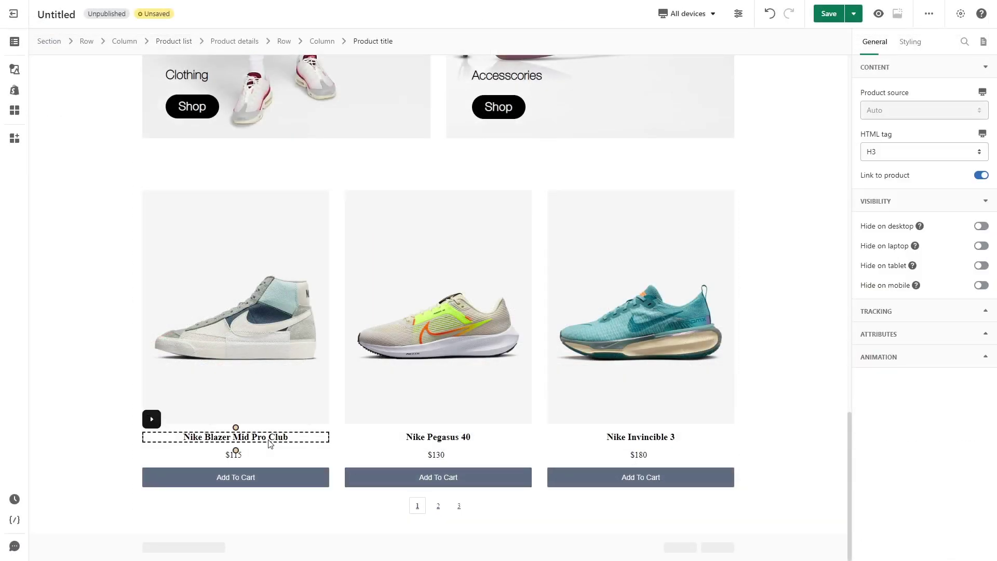
key(Delete)
key(Delete)
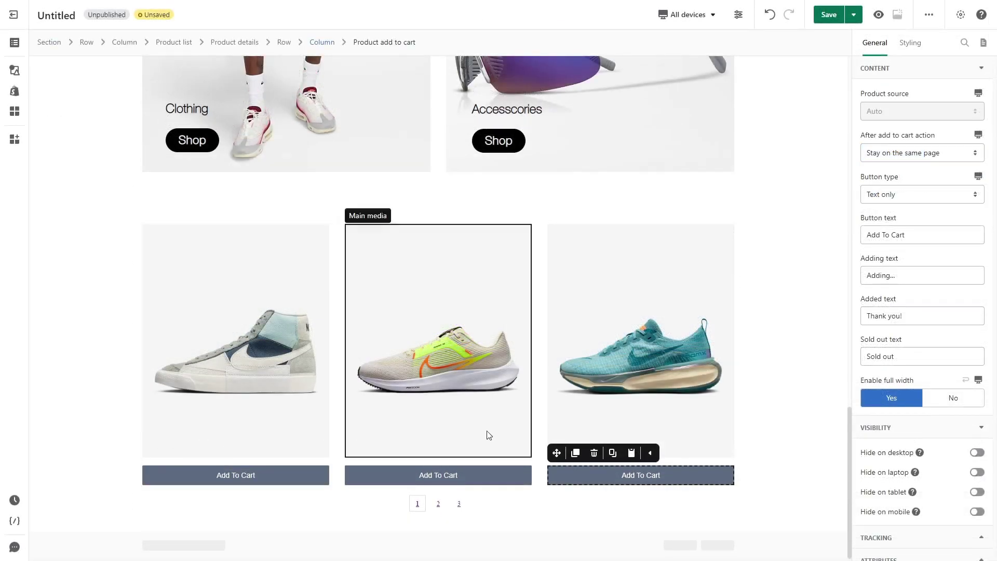
click(592, 457)
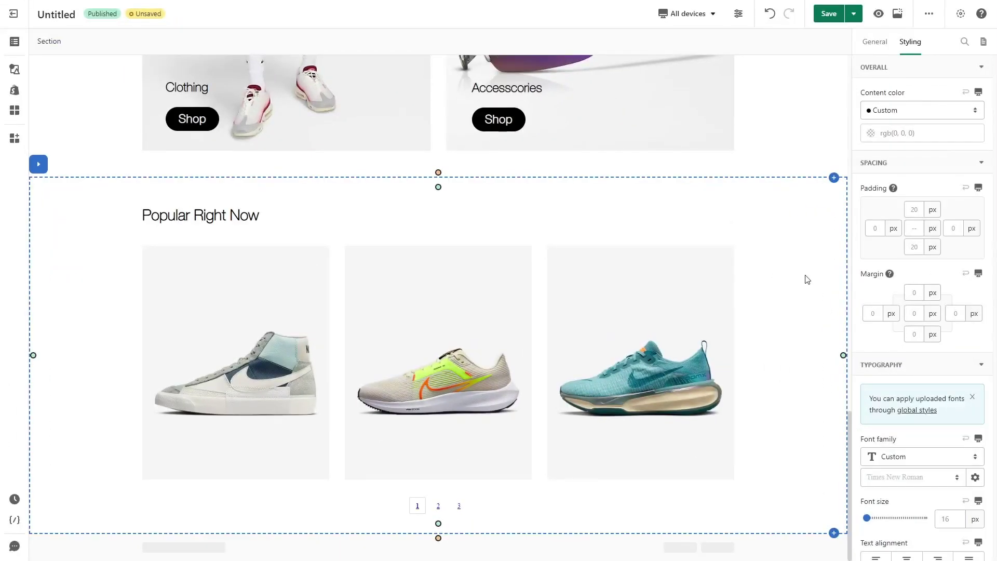
Place an empty Block element beneath the product image in the Popular Right Now product list
click(14, 69)
drag(200, 423, 246, 490)
scroll(270, 467, down, 1)
Add a Product title element inside the block and a Product price element below the title
click(15, 90)
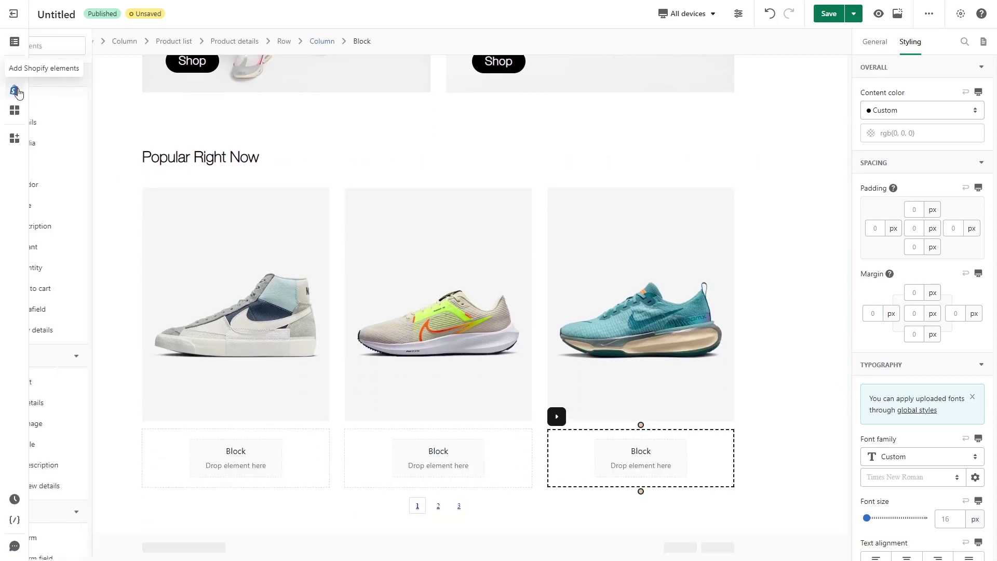
mouse_move(82, 164)
drag(187, 64, 238, 462)
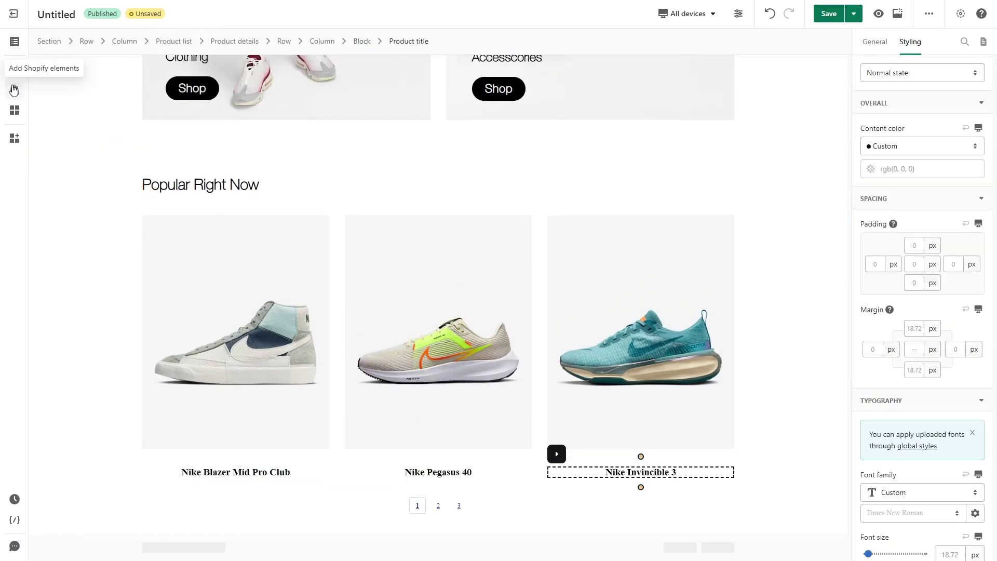
click(14, 89)
mouse_move(78, 205)
drag(200, 110, 285, 482)
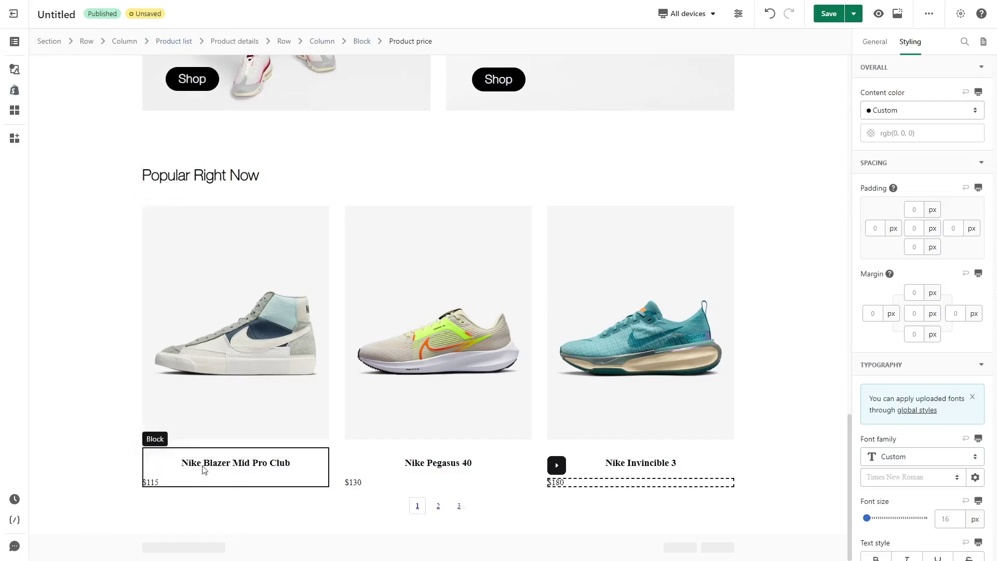
Set the block around the product title and price to Flex display with Space between as its justify content
click(238, 455)
scroll(952, 410, down, 10)
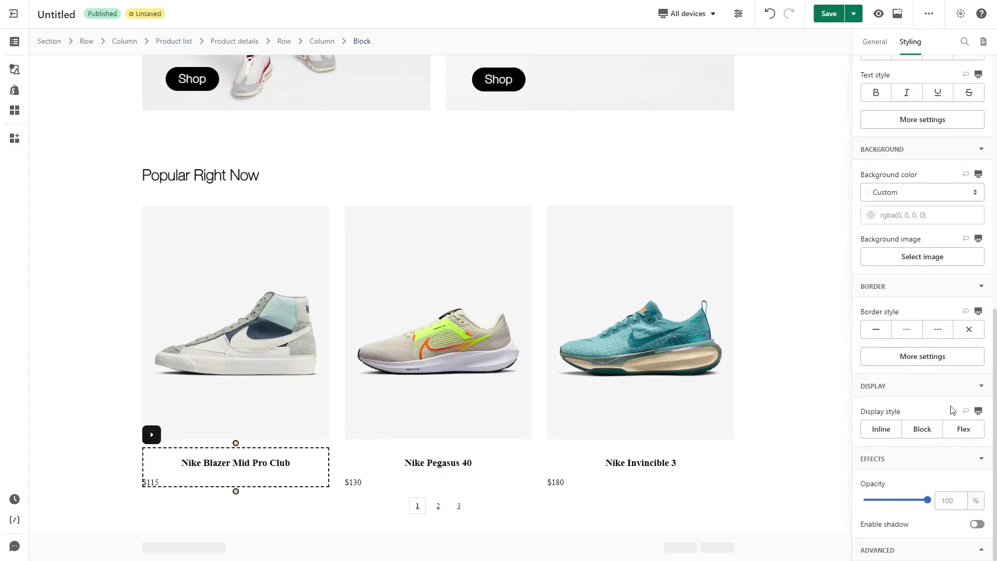
click(964, 435)
scroll(963, 434, down, 6)
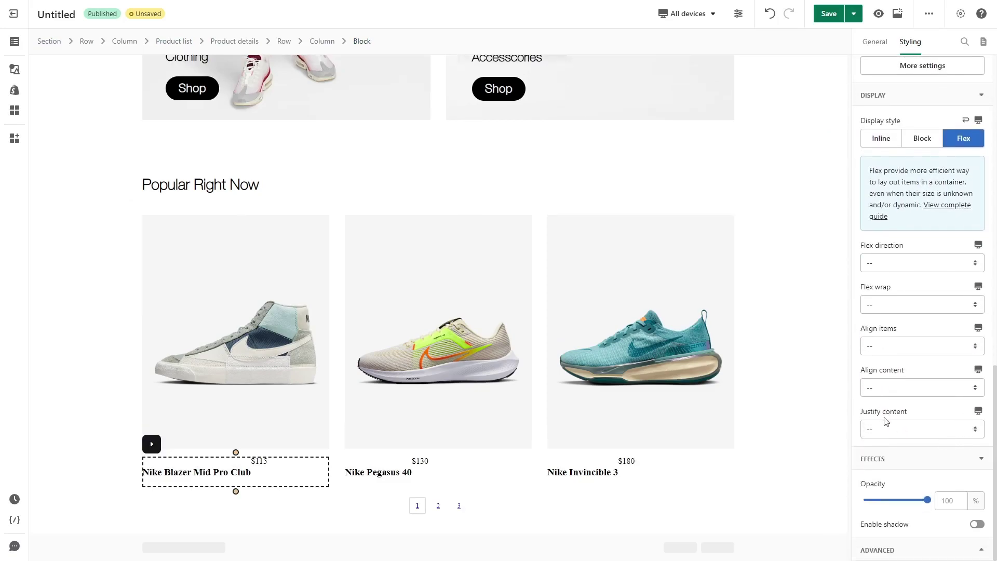
click(892, 431)
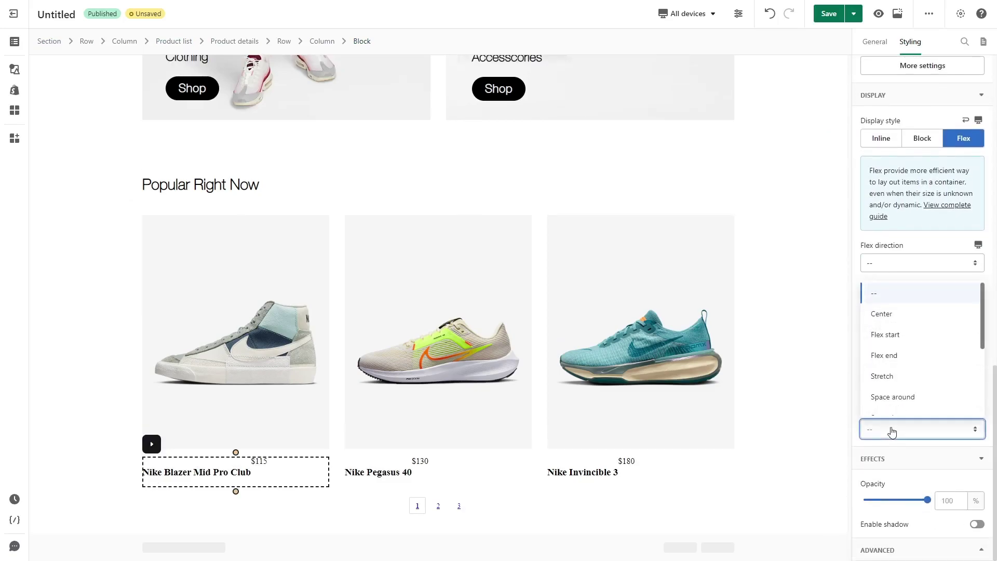
click(897, 404)
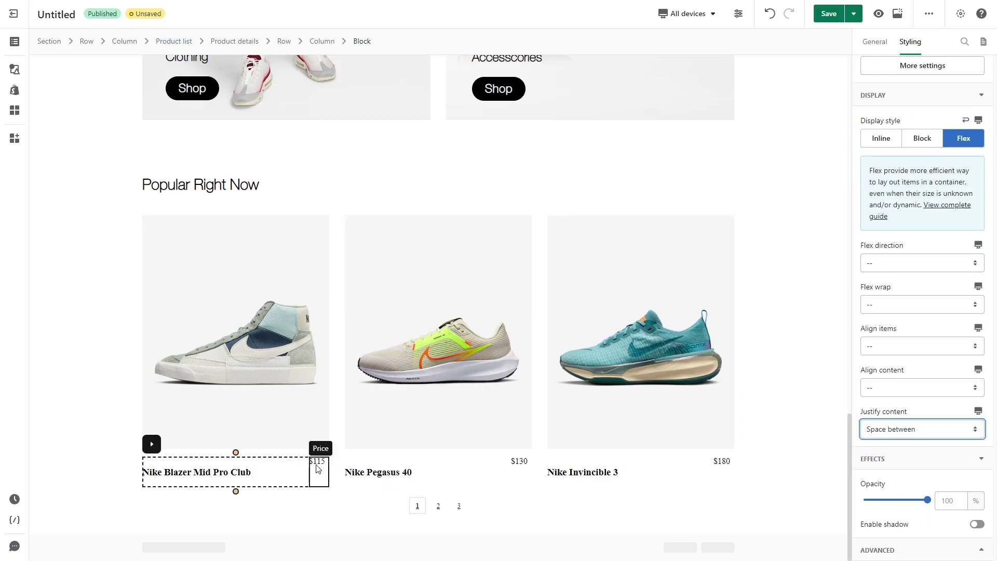
Set the top and bottom margins of the product title in the Popular Right Now list to 0 px
click(242, 472)
click(914, 370)
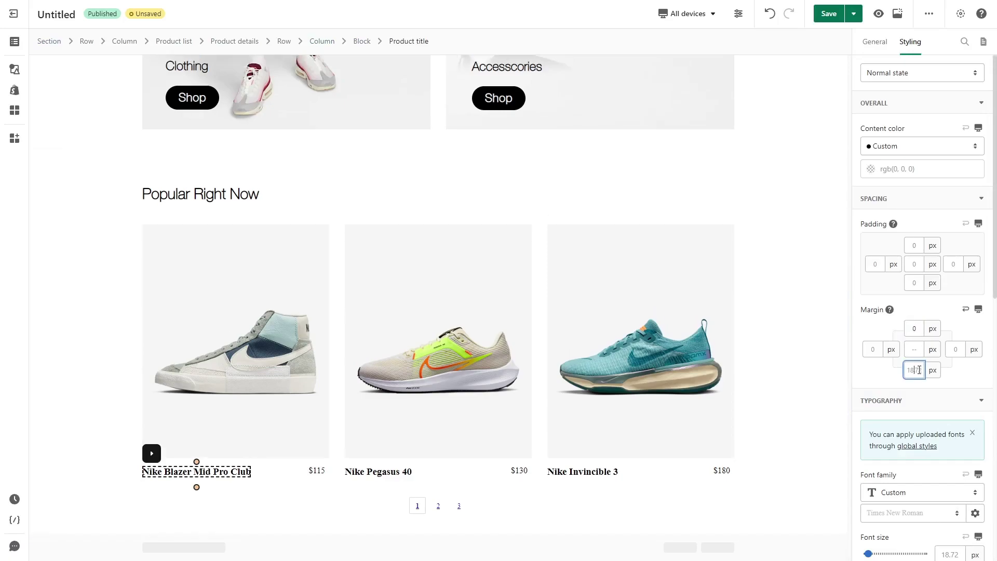
text(0)
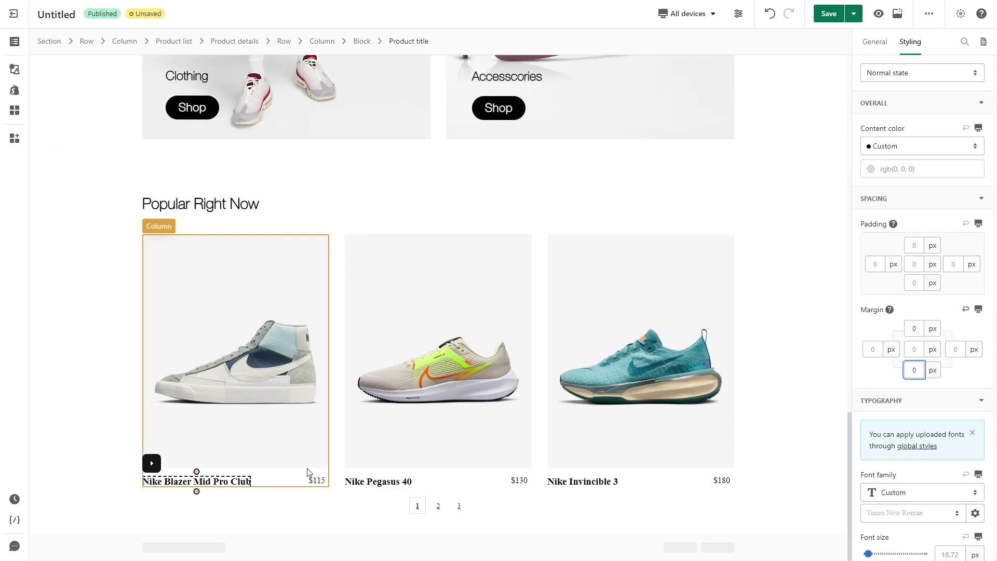
click(783, 387)
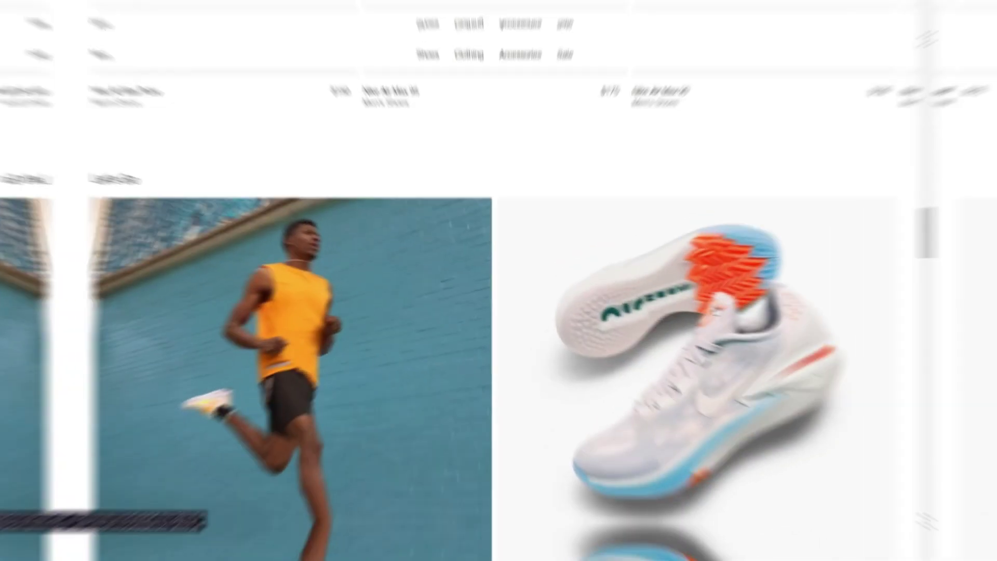
Look through the Nike men's reference page around the Shop the Essentials and Let's Go sections and further down
scroll(751, 315, up, 1)
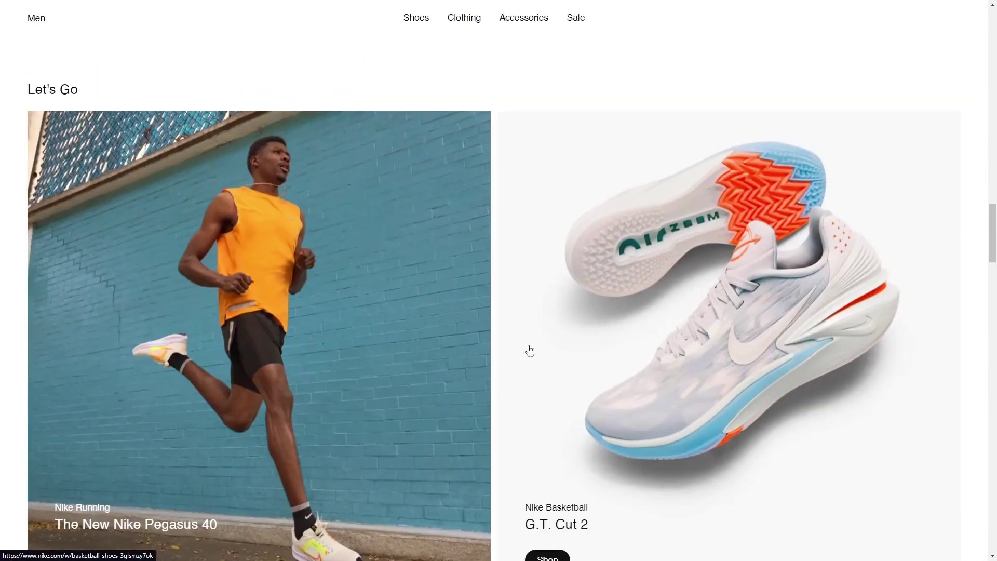
scroll(591, 339, up, 20)
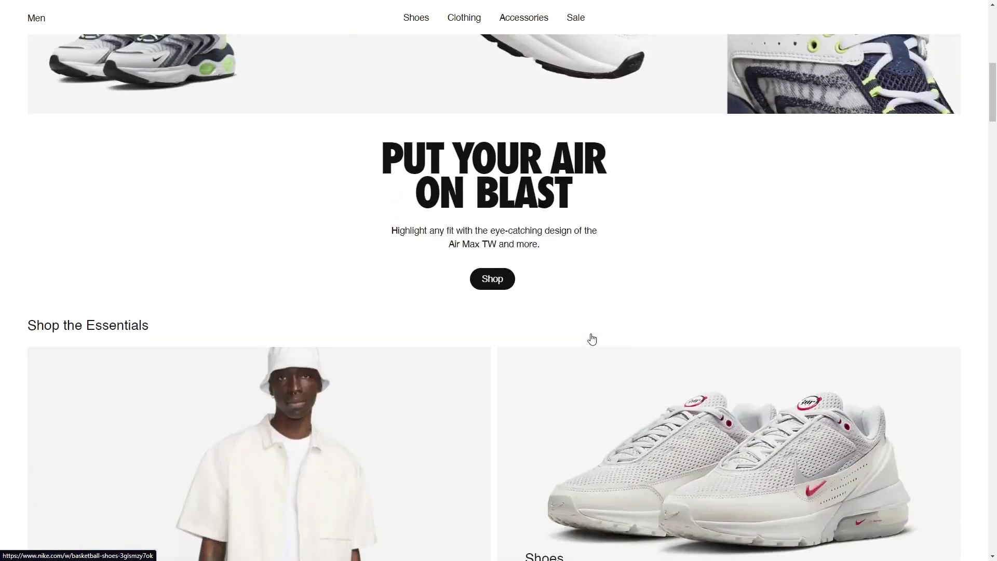
scroll(592, 339, down, 20)
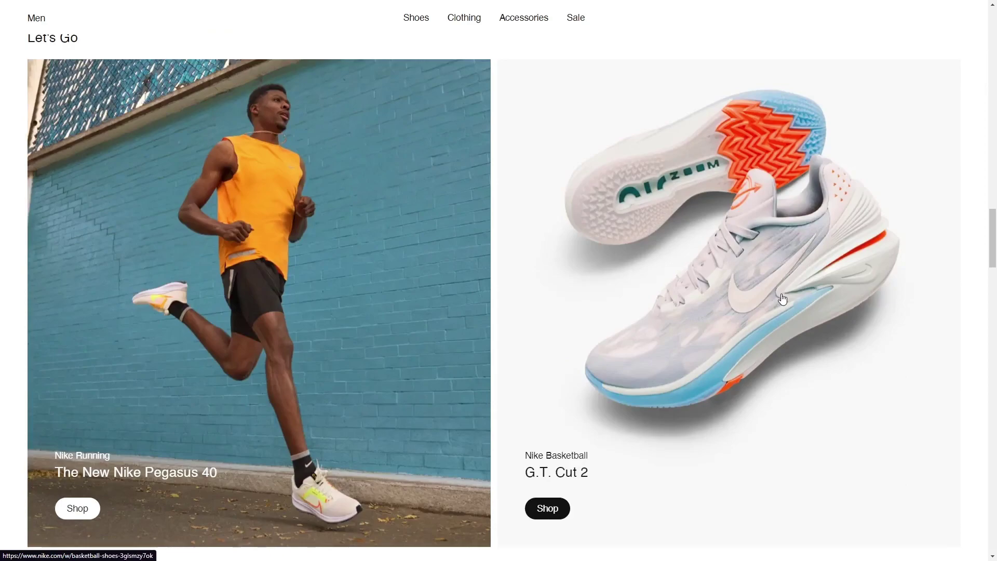
scroll(632, 291, down, 10)
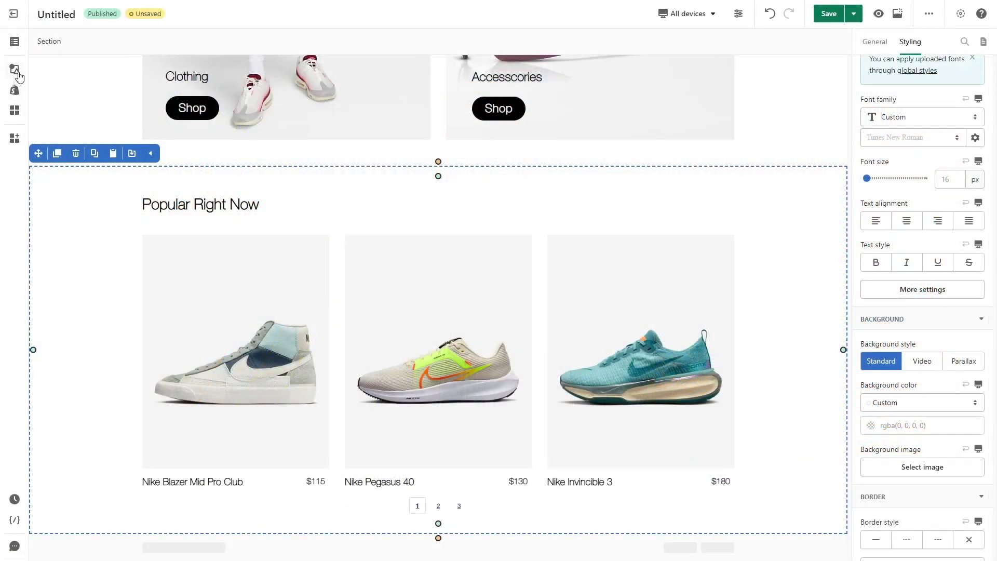
Add a heading reading More to Explore below the product list section and apply the styles copied from the Shop the Essentials heading
click(15, 70)
drag(199, 53, 234, 525)
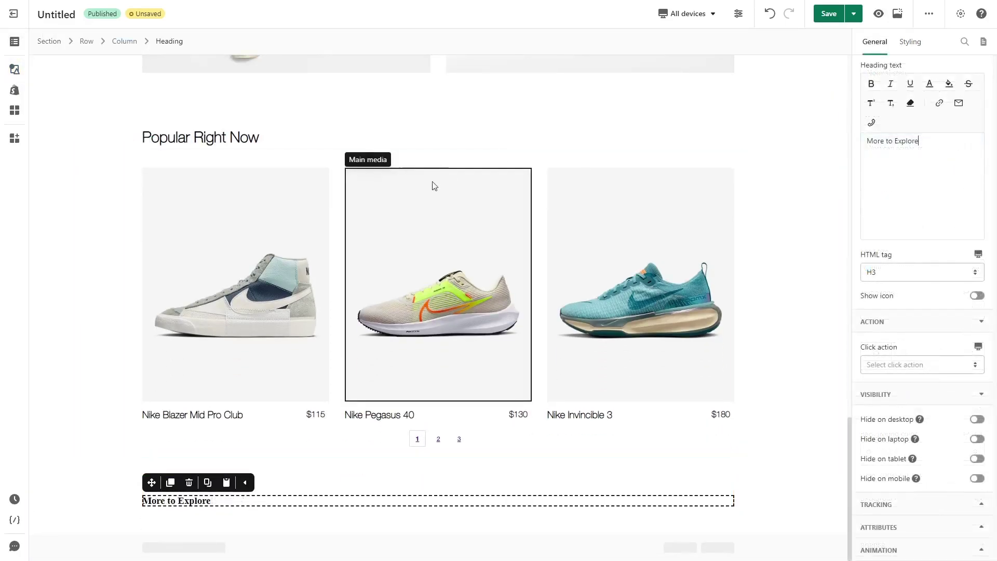
scroll(487, 244, up, 2)
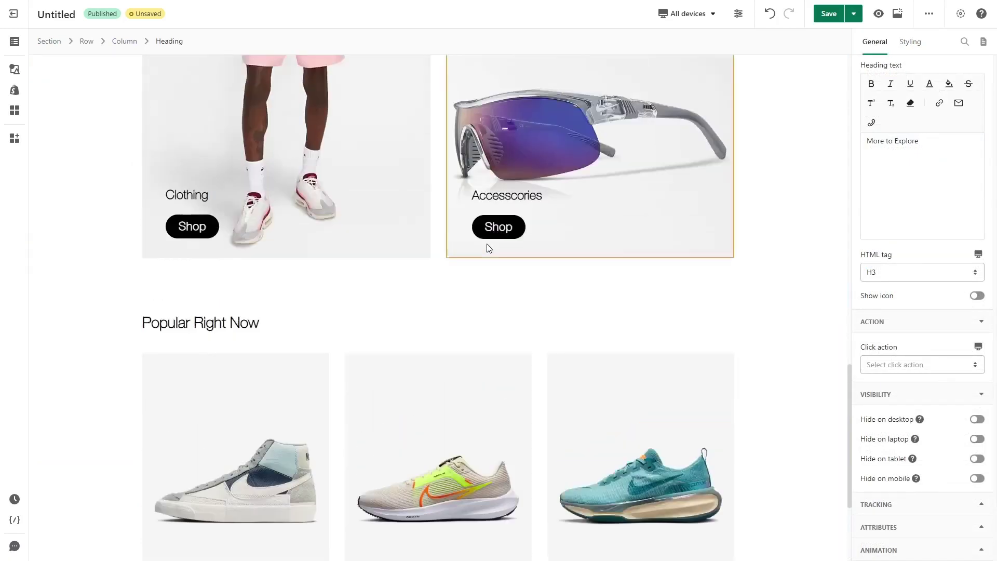
scroll(487, 244, up, 10)
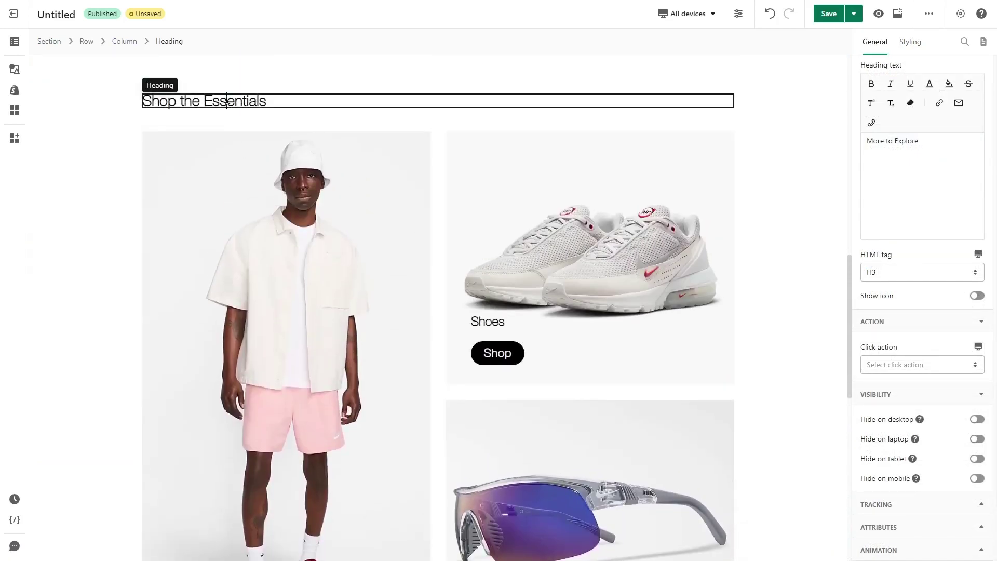
click(227, 100)
click(211, 81)
scroll(273, 167, down, 11)
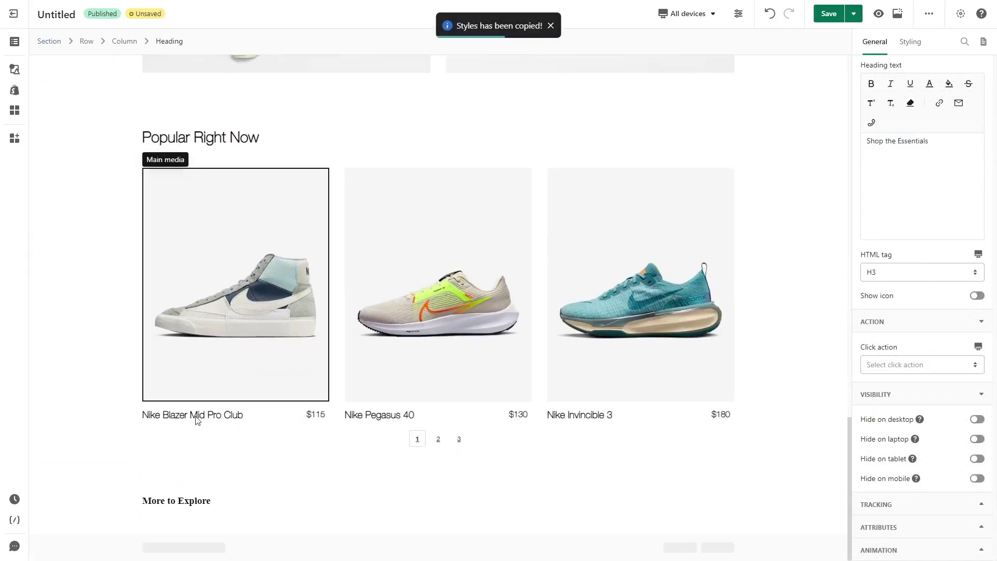
click(188, 500)
click(226, 482)
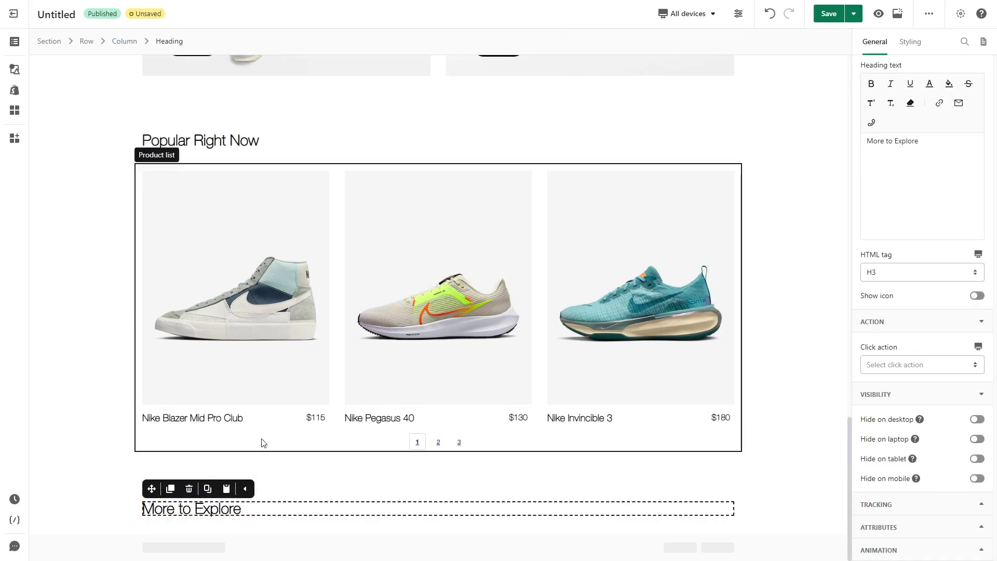
Place a Collection list element beneath the More to Explore heading
click(14, 90)
mouse_move(91, 382)
drag(200, 57, 238, 526)
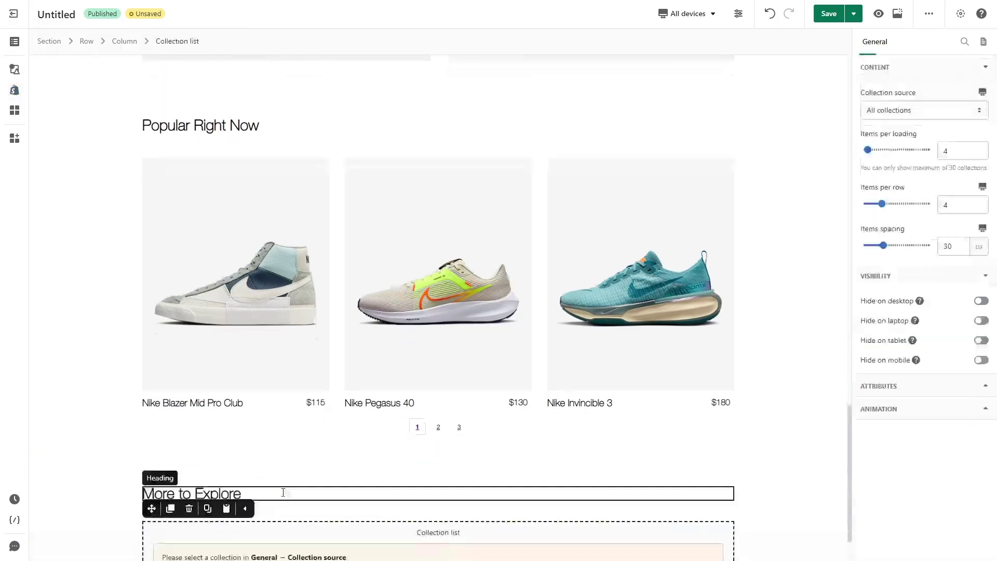
scroll(286, 492, down, 2)
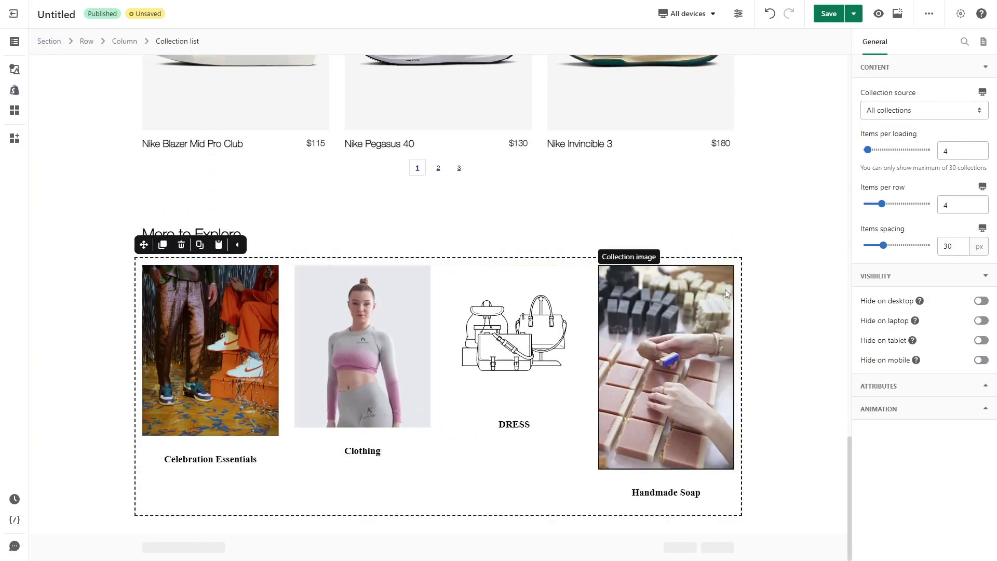
Use the custom collections Workout Essentials Shop, The Latest Nike Fleece and Celebration Essentials in the collection list, with 3 items per row
click(892, 112)
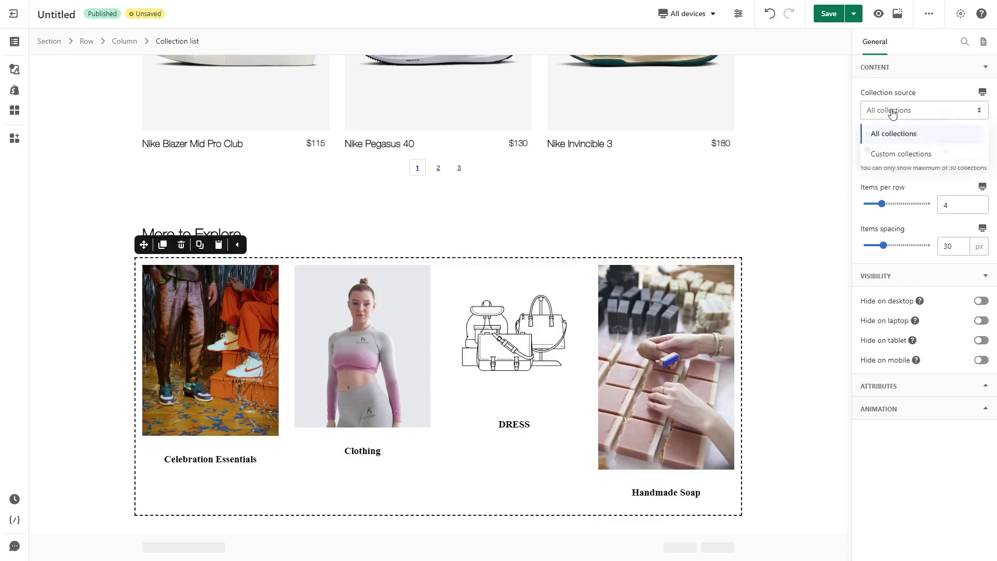
click(888, 155)
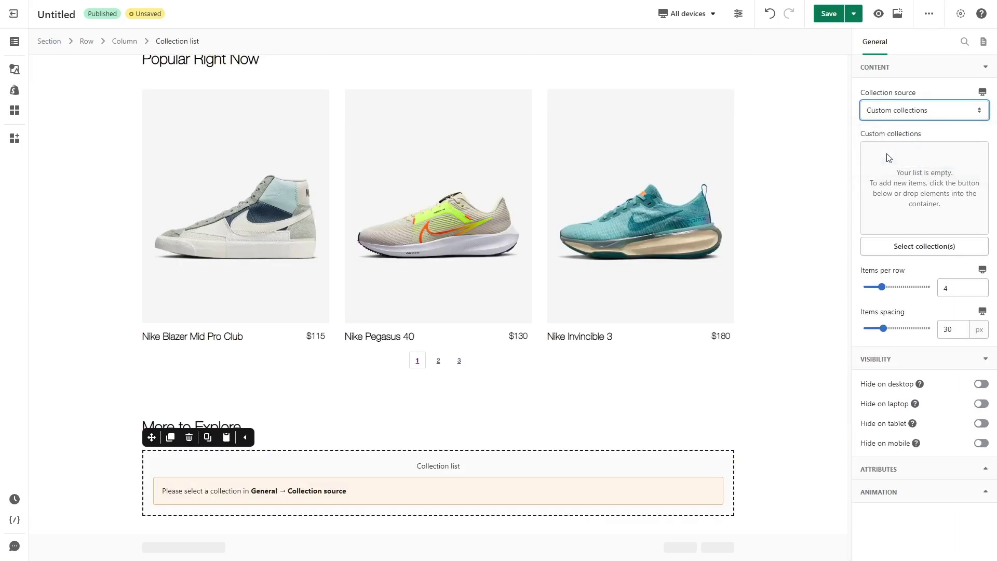
click(915, 247)
click(265, 182)
click(266, 205)
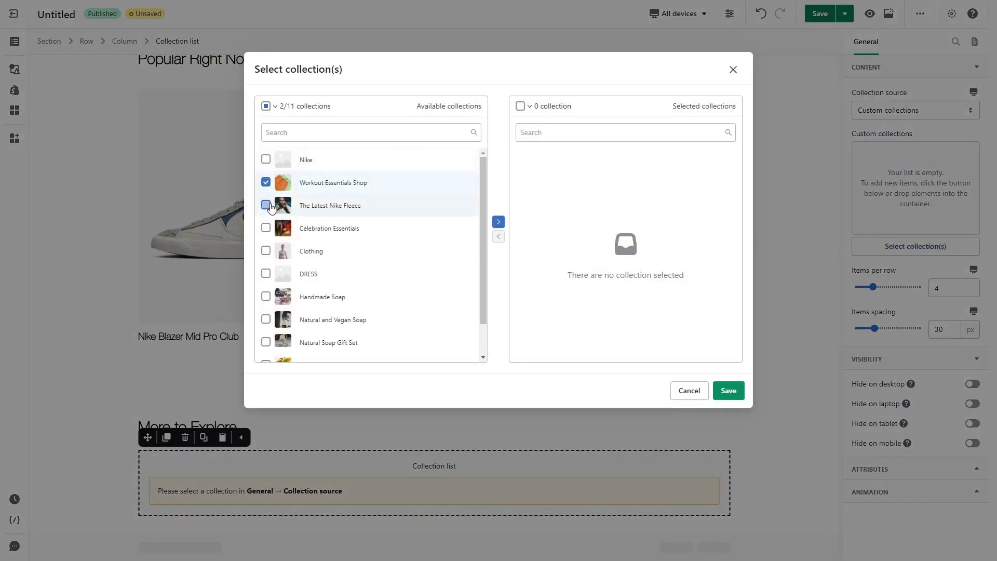
click(497, 223)
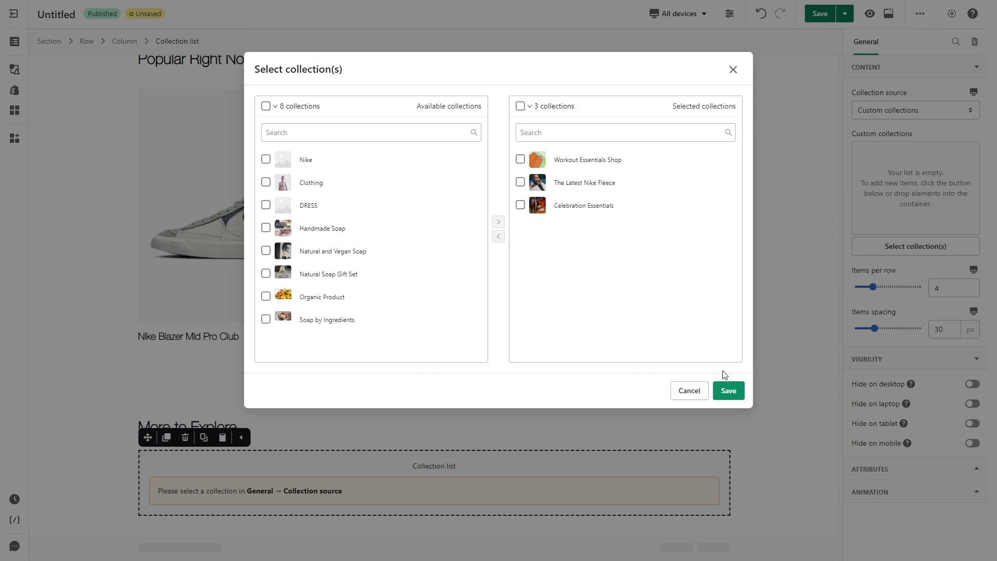
click(732, 390)
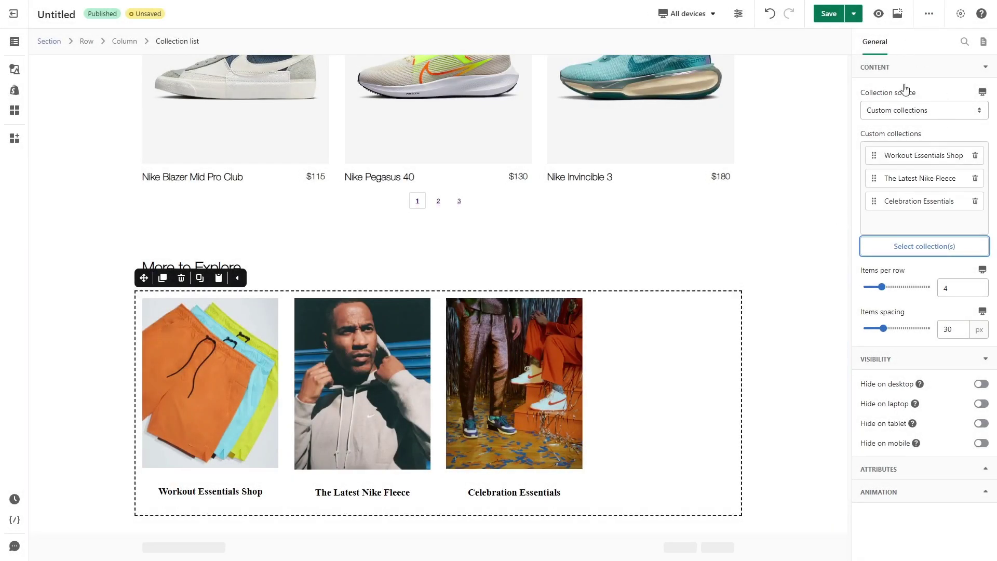
drag(948, 288, 935, 293)
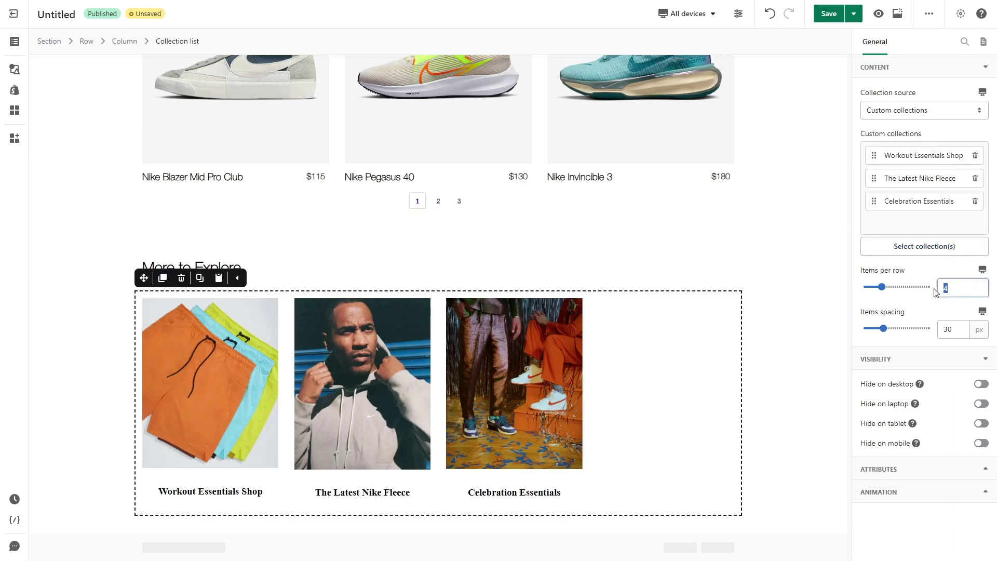
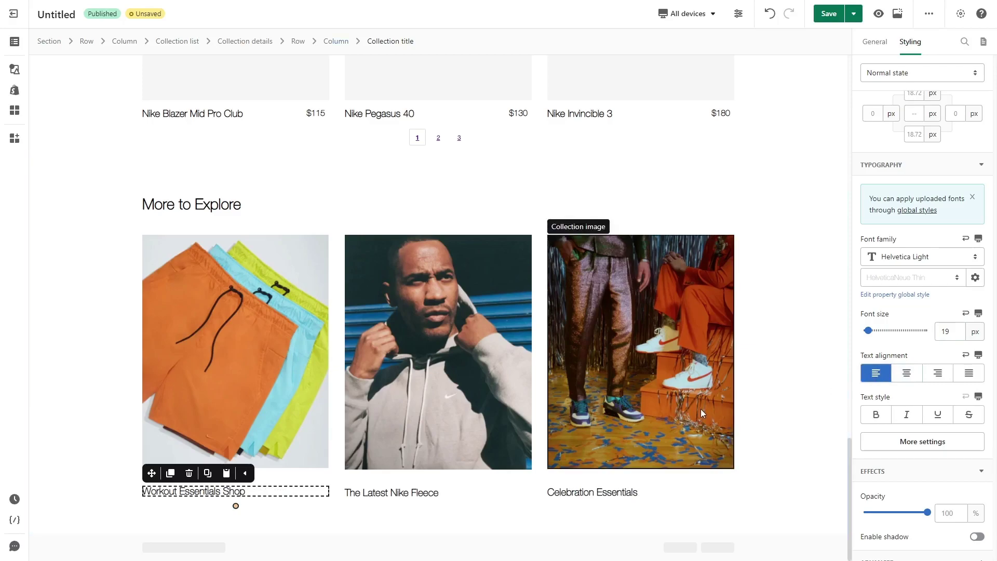
Make the collection images and titles in More to Explore link to their collections
click(216, 341)
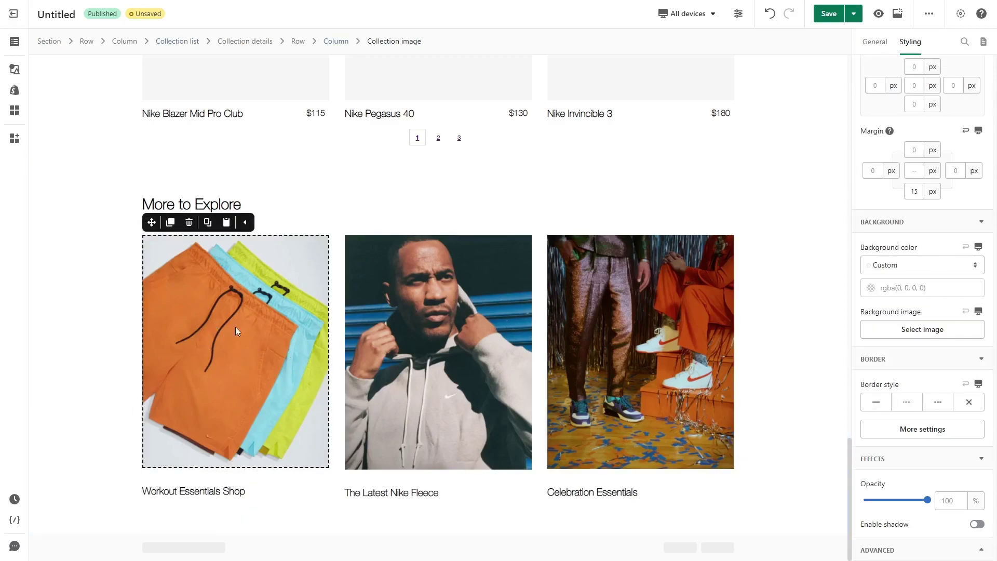
click(877, 43)
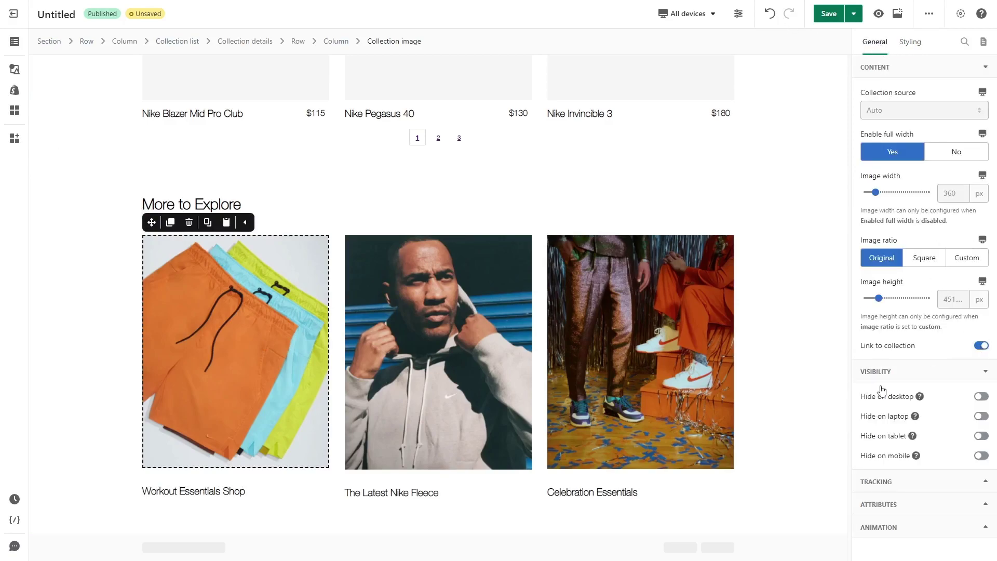
click(232, 498)
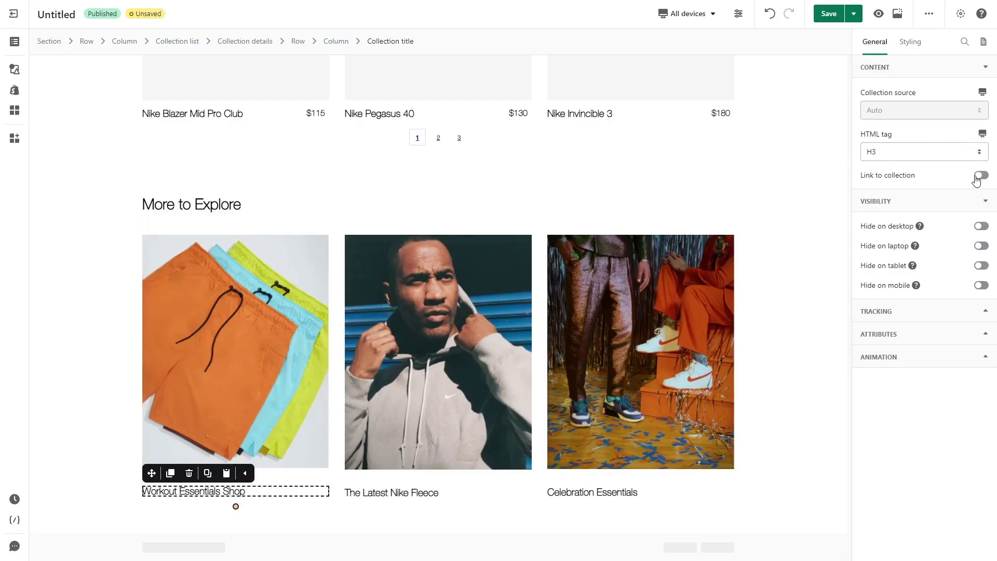
Add a button reading Shop below the collection title, styled as underlined text without full width
click(14, 69)
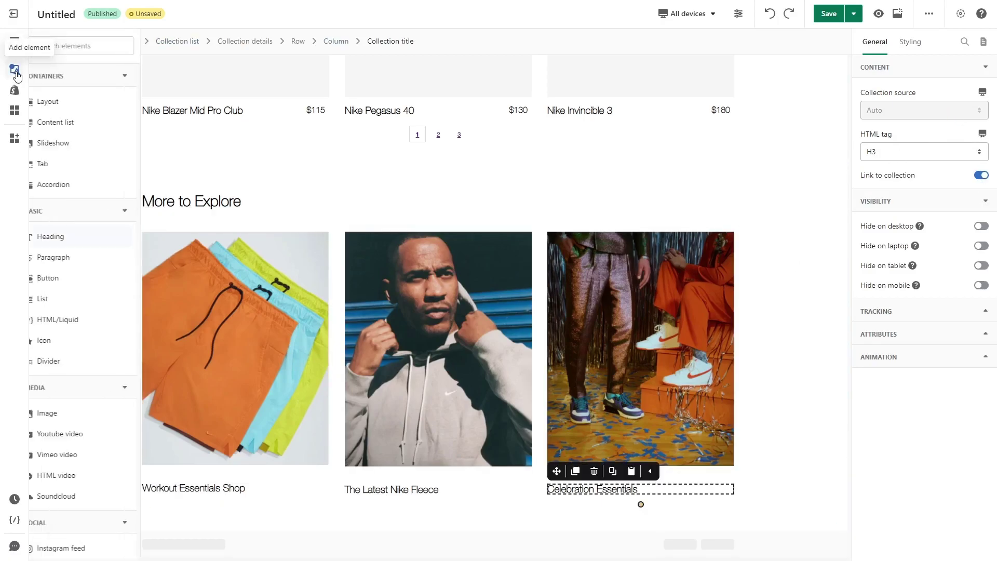
mouse_move(63, 278)
drag(185, 96, 172, 491)
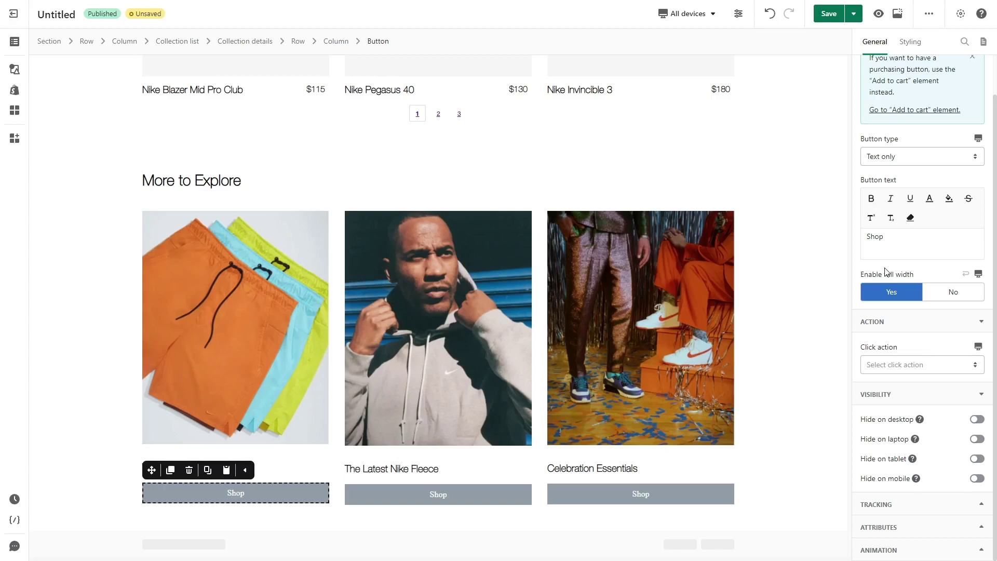
click(777, 451)
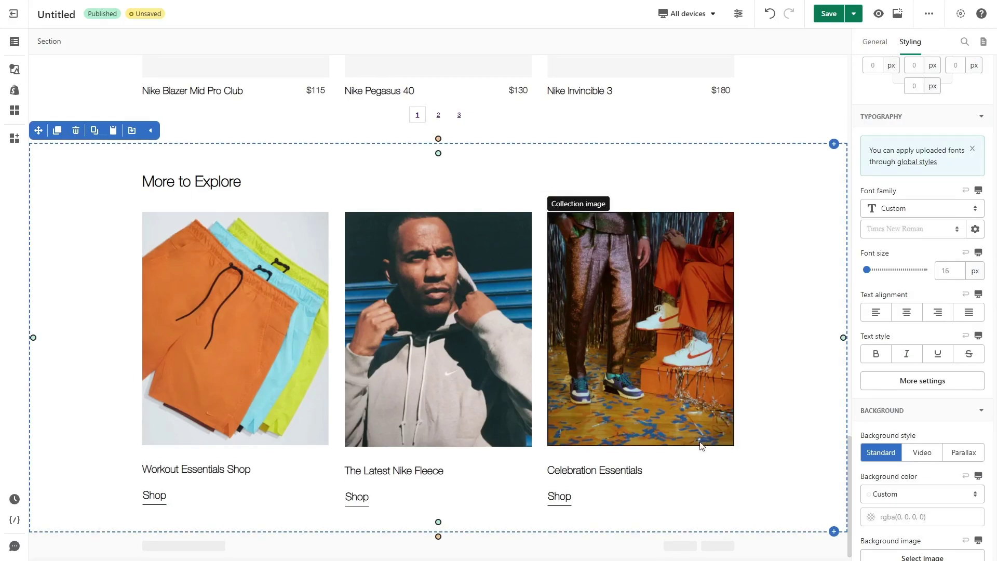
Make the Shop button in More to Explore go to the URL of the Nike collection, /collections/nike, without opening a new tab
click(153, 495)
click(875, 43)
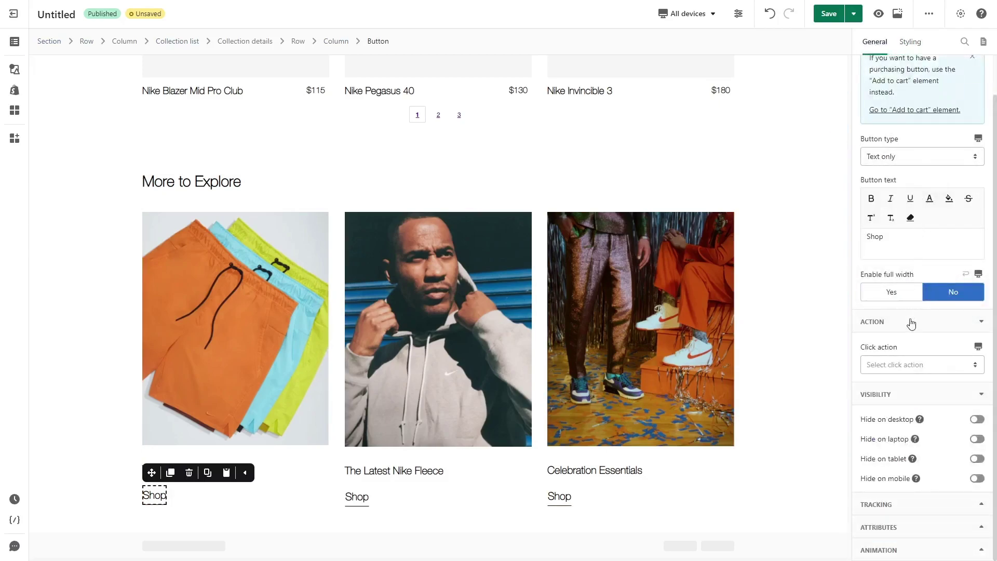
click(895, 367)
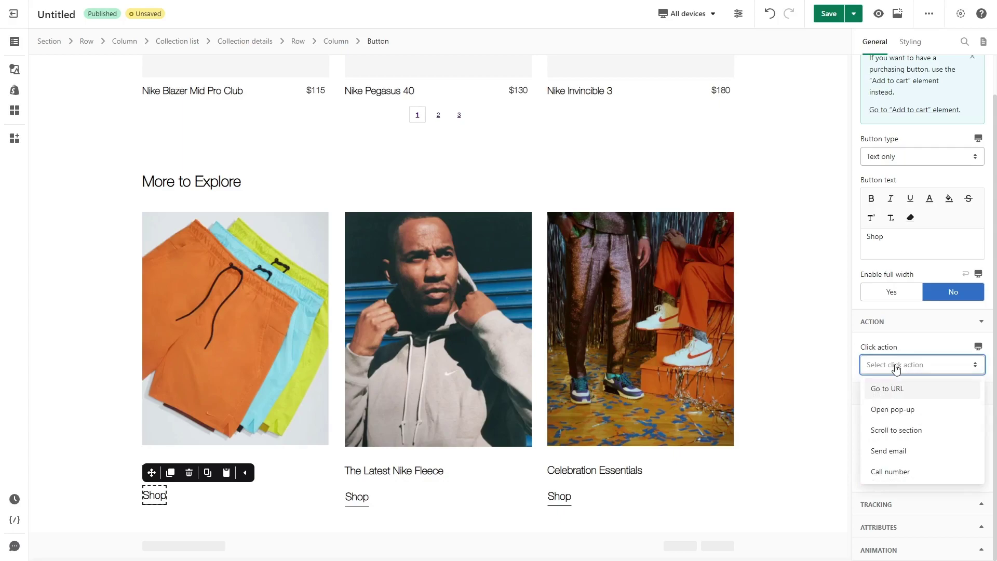
click(880, 390)
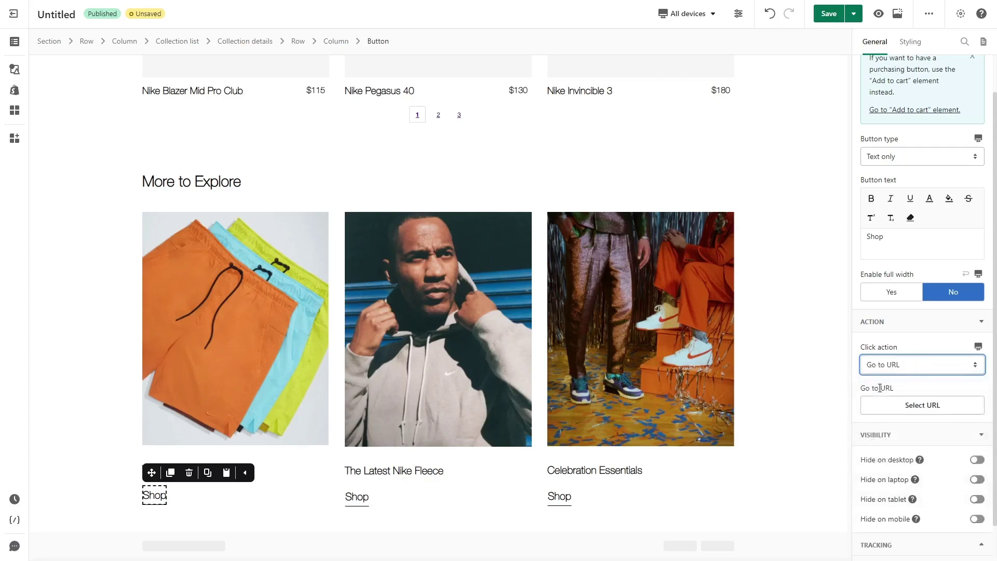
click(906, 407)
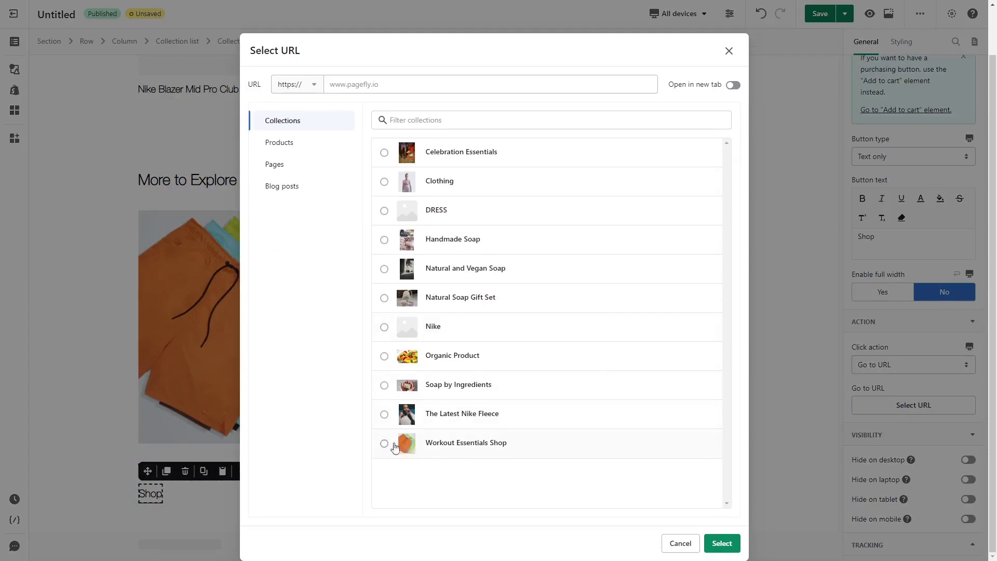
click(735, 543)
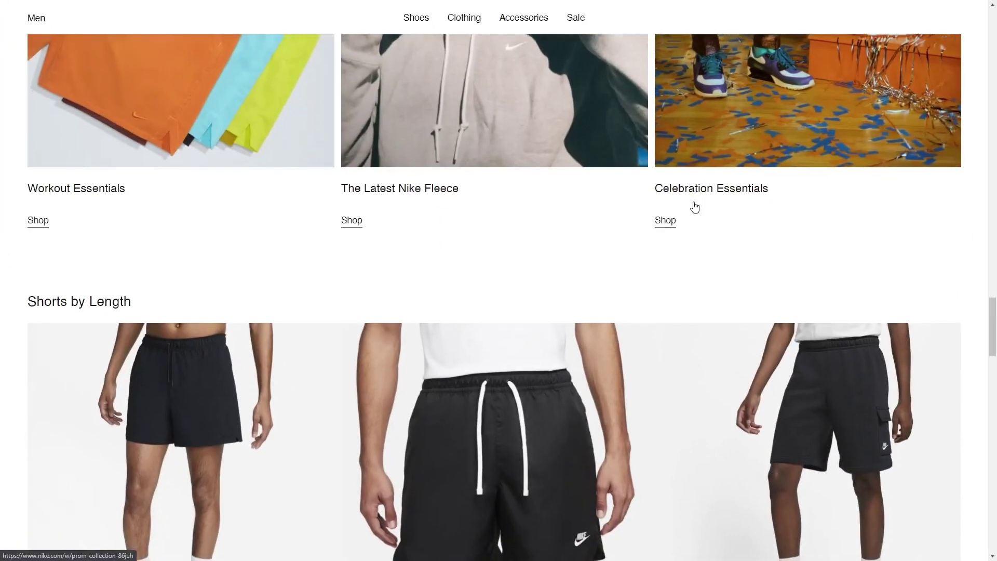
Look over the Shorts by Length and Icons for Any Season sections on the Nike reference page
scroll(695, 207, down, 5)
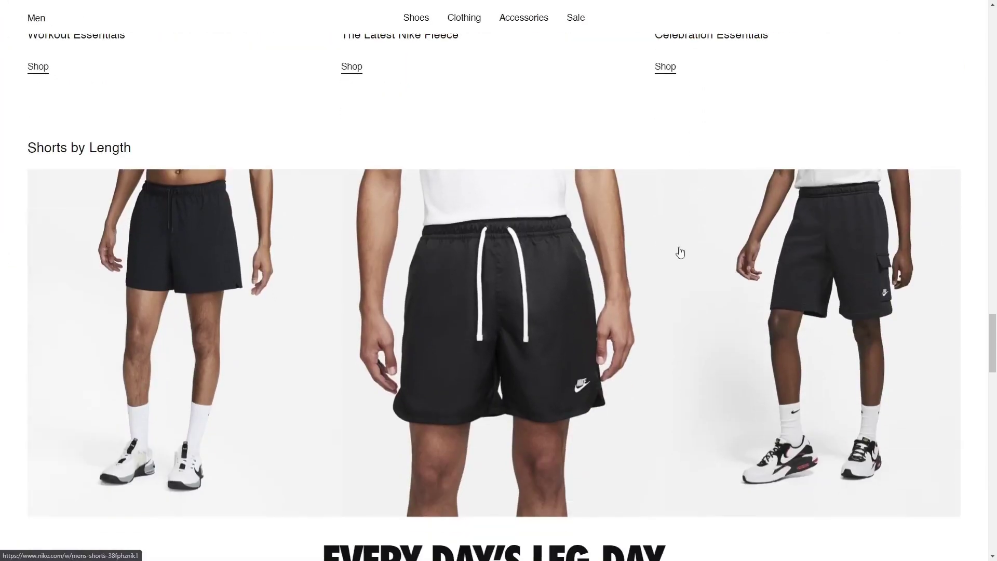
scroll(418, 368, down, 10)
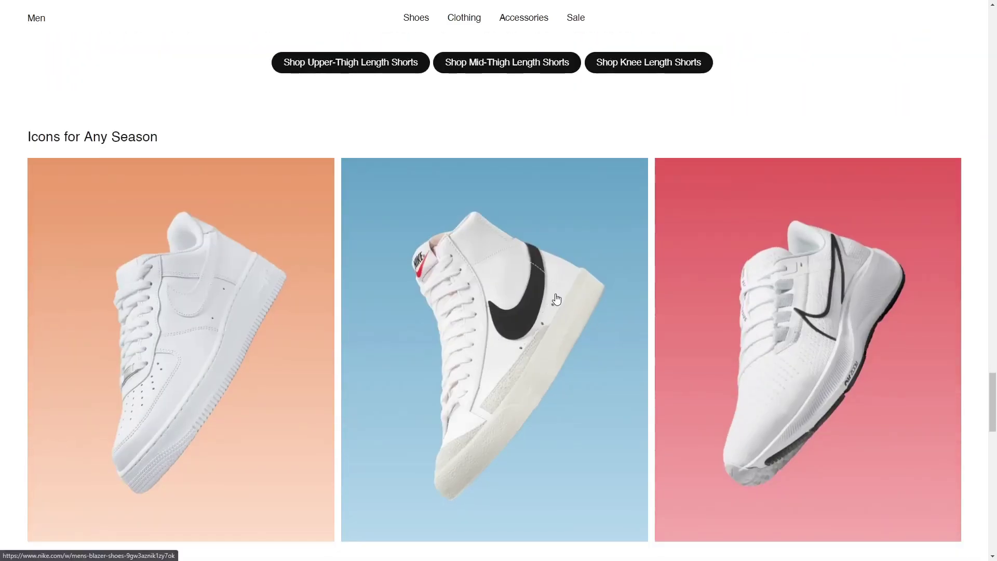
scroll(548, 319, up, 4)
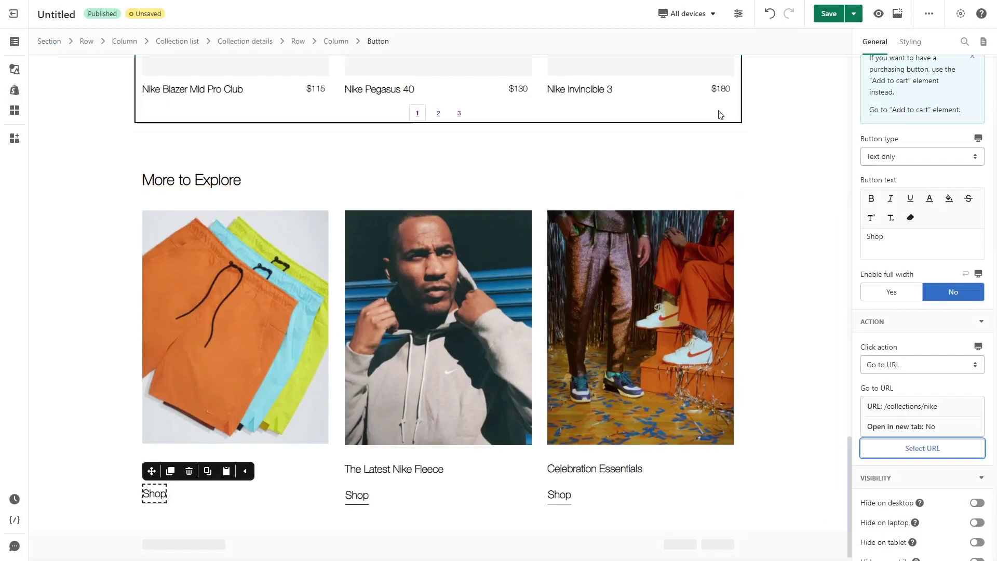
Switch the editor to the Mobile view and reduce the font size of the PUT YOUR AIR ON BLAST heading
click(699, 16)
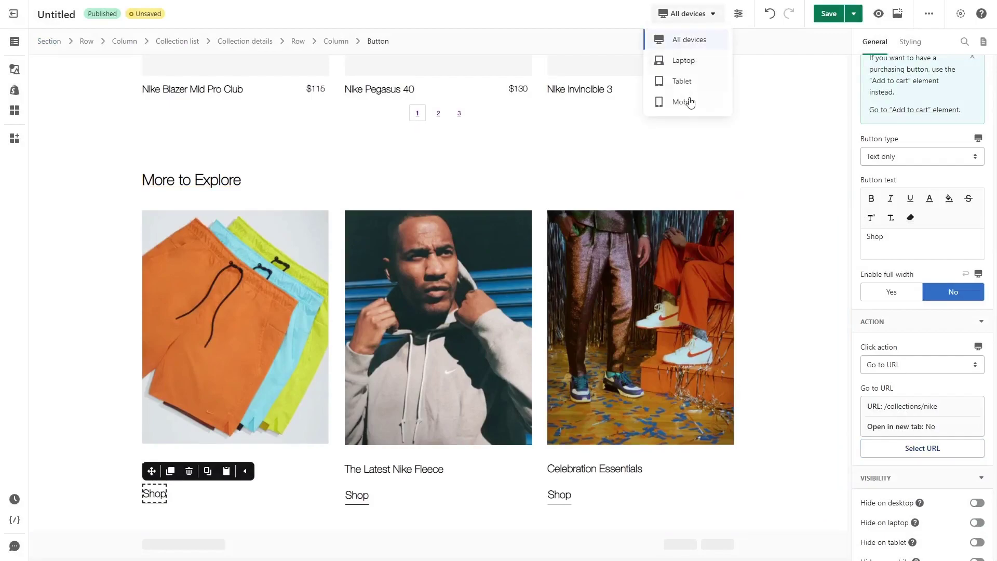
click(683, 104)
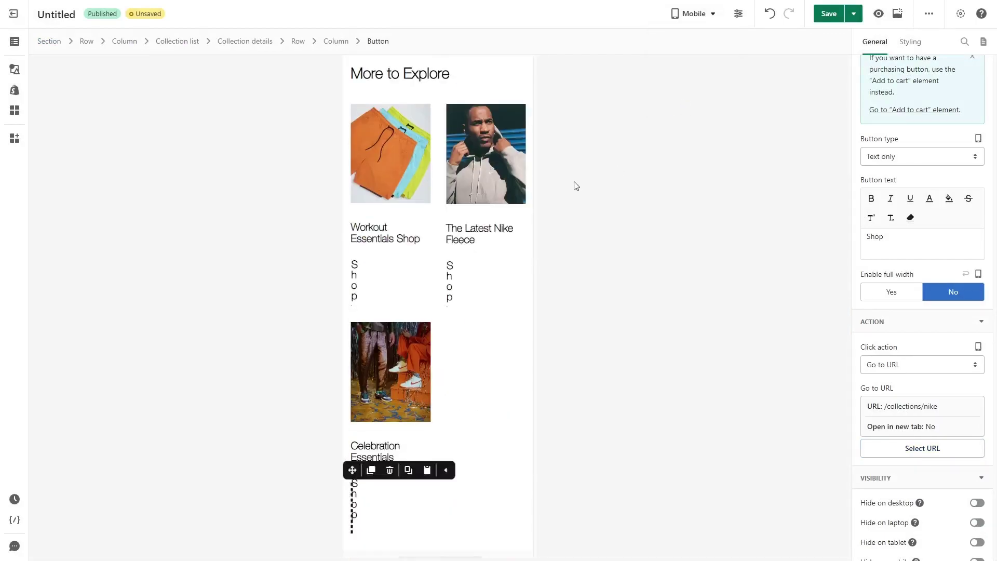
scroll(444, 308, up, 10)
click(438, 322)
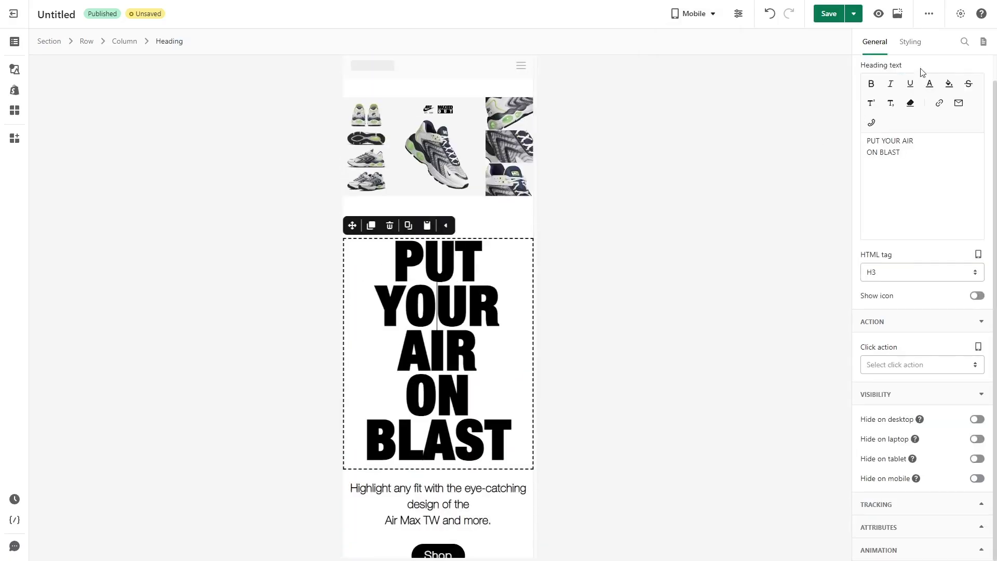
click(910, 41)
scroll(916, 265, down, 6)
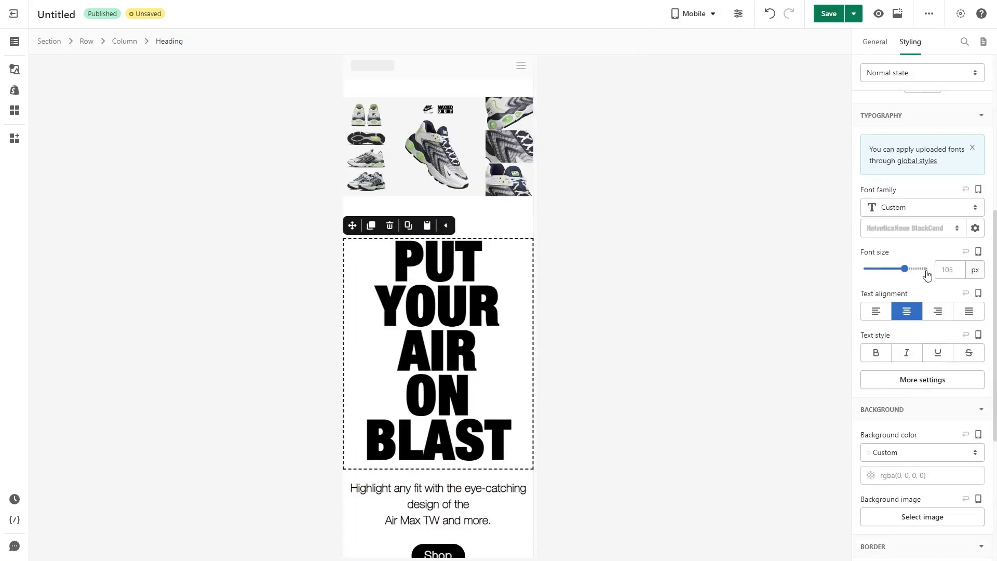
click(877, 269)
click(922, 380)
Reduce the mobile text size of the hero paragraph and of the Shop button beneath it
click(437, 296)
click(438, 348)
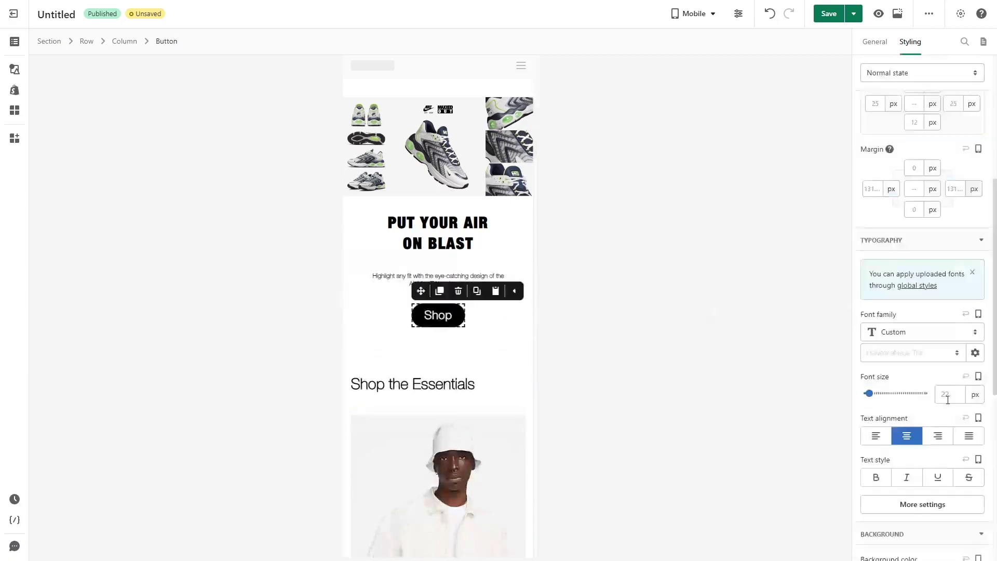
click(437, 383)
scroll(438, 311, down, 3)
click(509, 318)
Shrink the mobile Shop buttons in Shop the Essentials and set the accessories column's padding to 150 px top and 20 px bottom
click(401, 422)
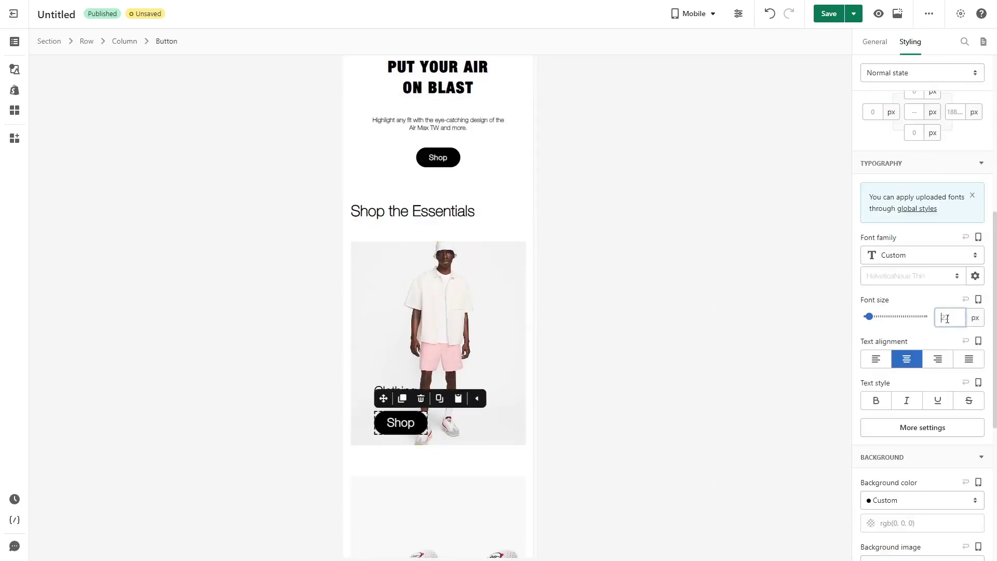
scroll(438, 311, down, 5)
click(451, 200)
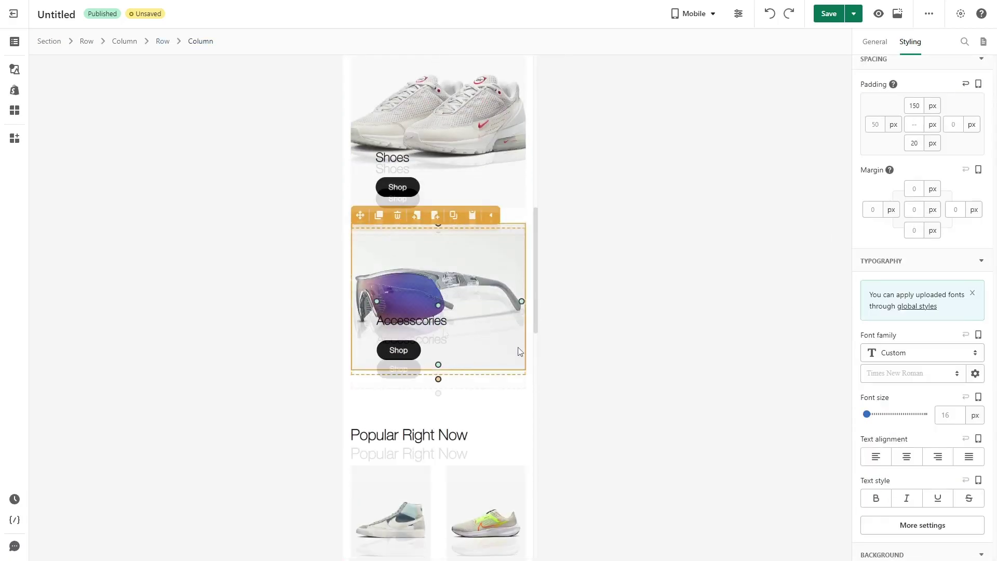
Check the mobile layout through More to Explore, return to the All devices view and save the page
scroll(518, 347, down, 12)
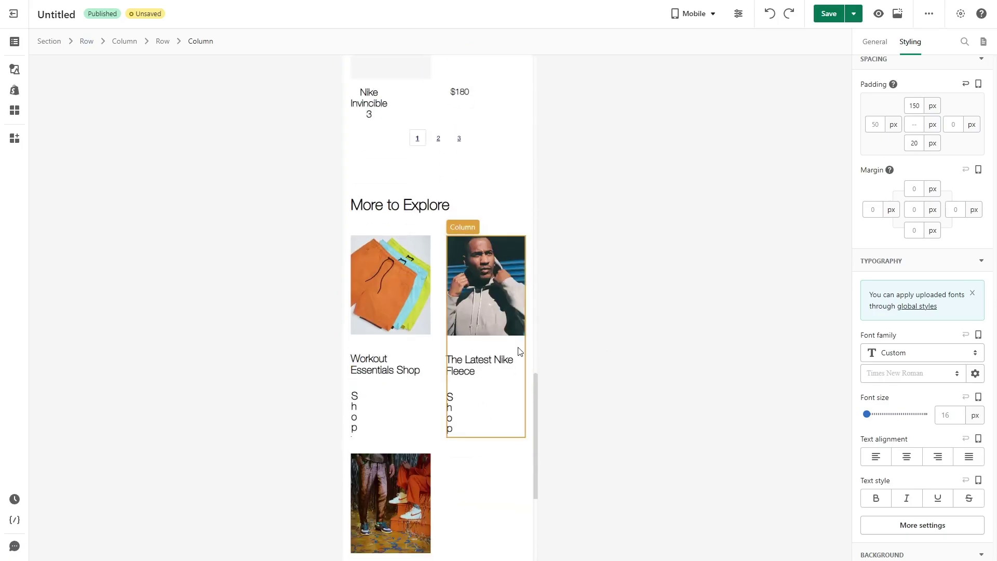
scroll(518, 351, down, 5)
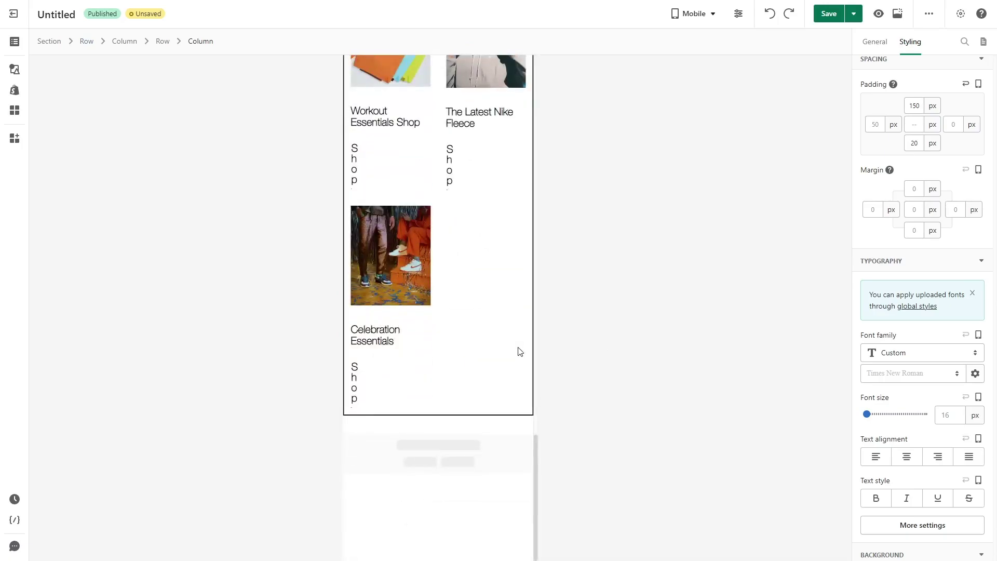
scroll(518, 351, up, 20)
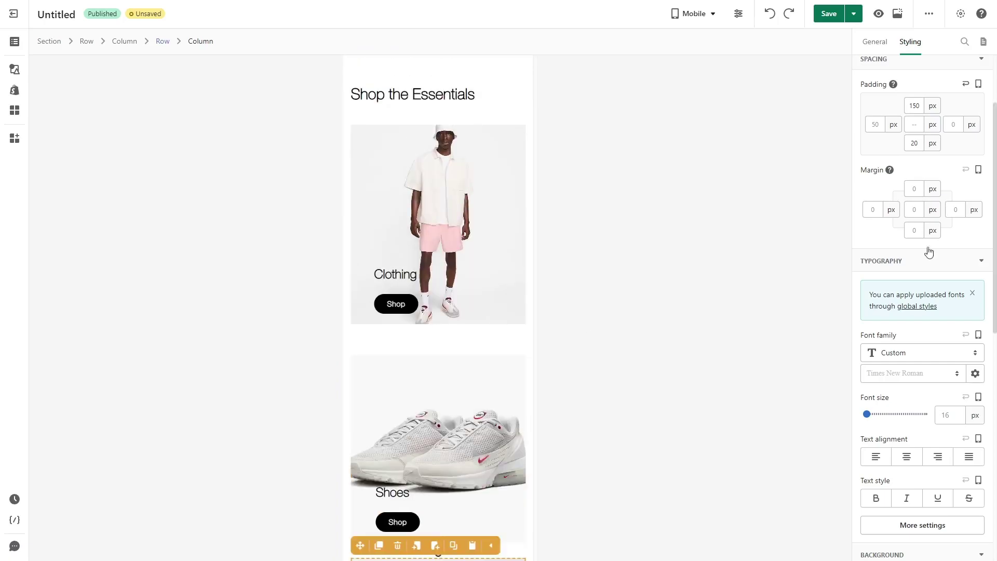
click(709, 14)
click(691, 40)
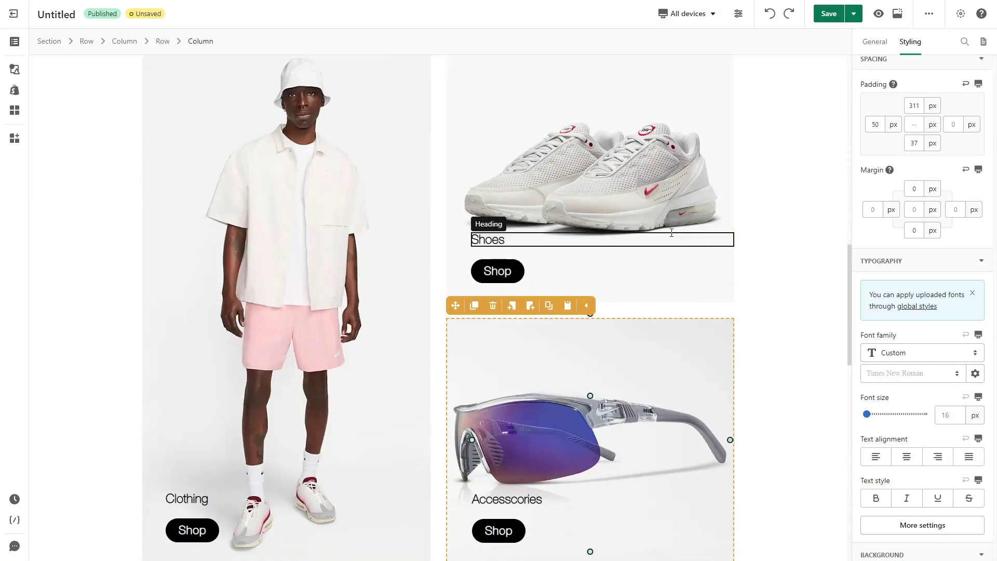
scroll(671, 233, down, 15)
scroll(671, 233, up, 20)
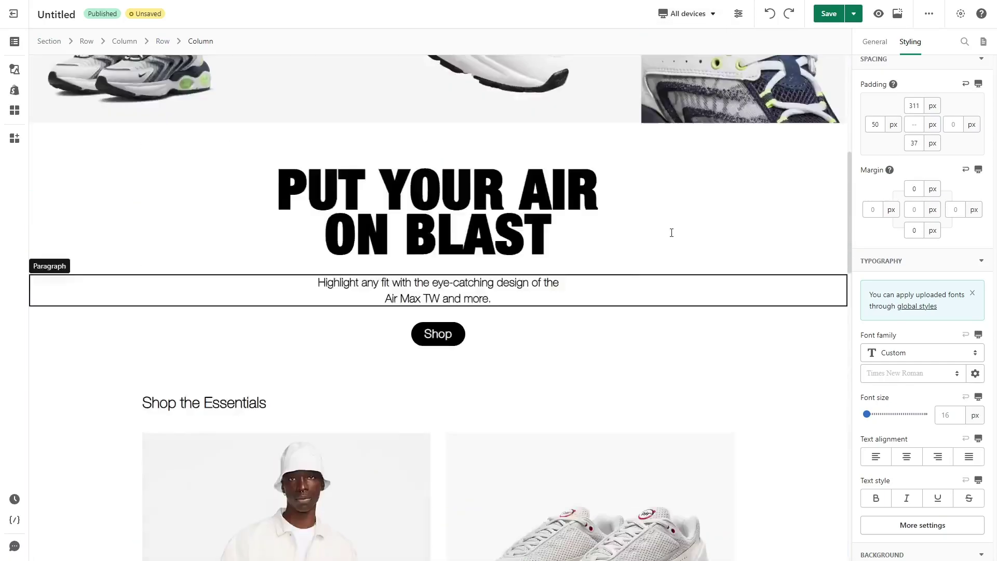
scroll(672, 232, up, 8)
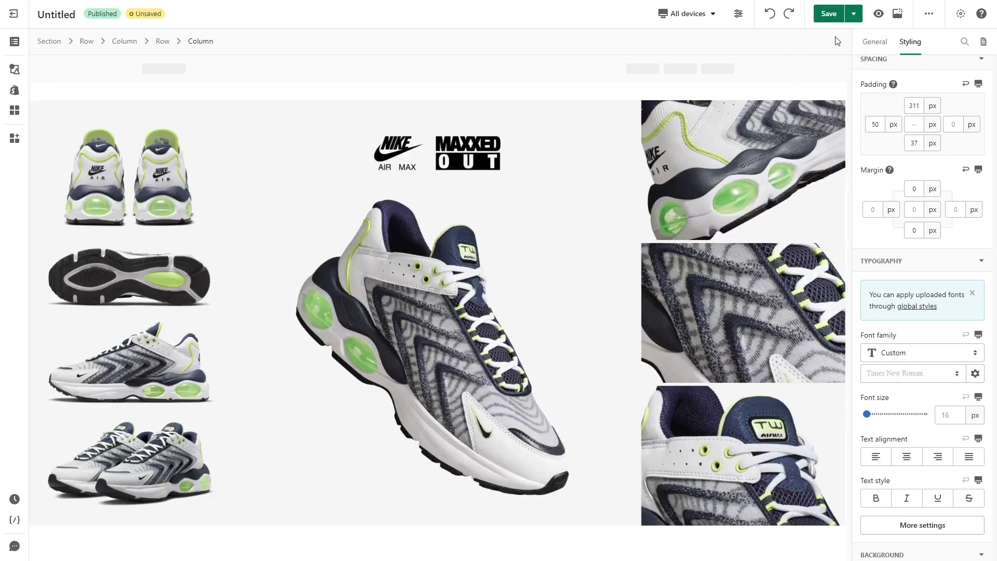
key(ctrl+s)
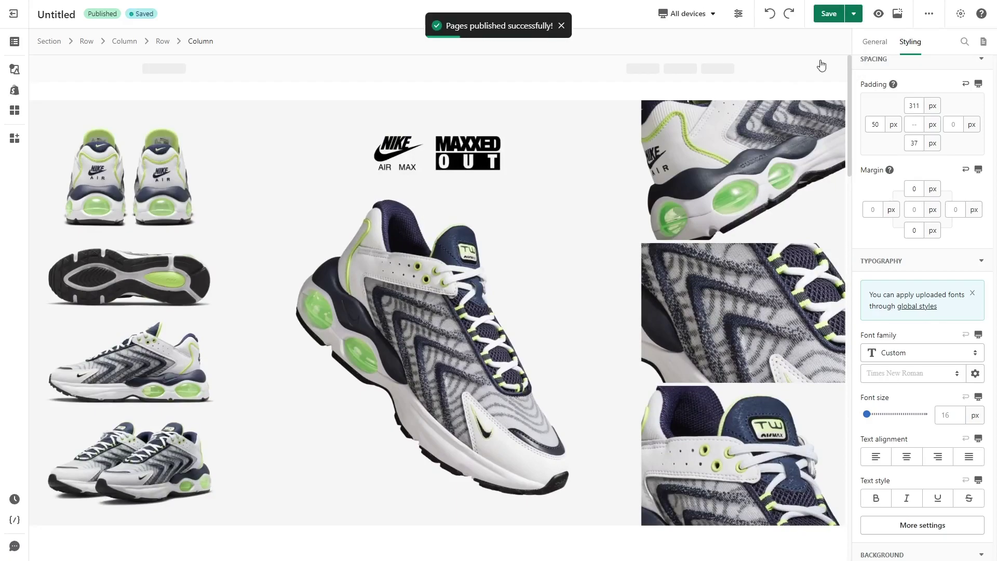
Open the live page in the store and review its sections from the hero image to More to Explore
click(896, 16)
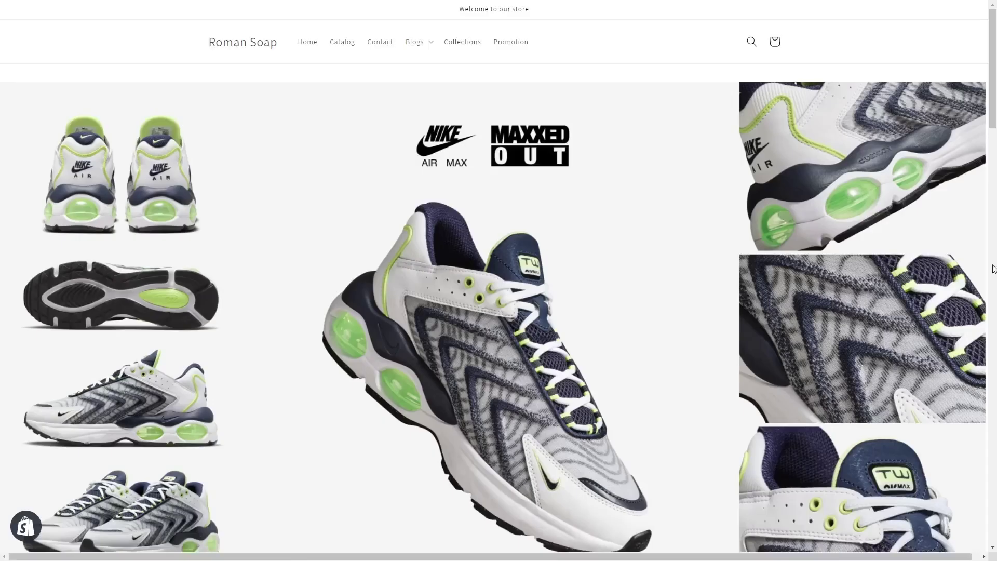
scroll(836, 263, down, 10)
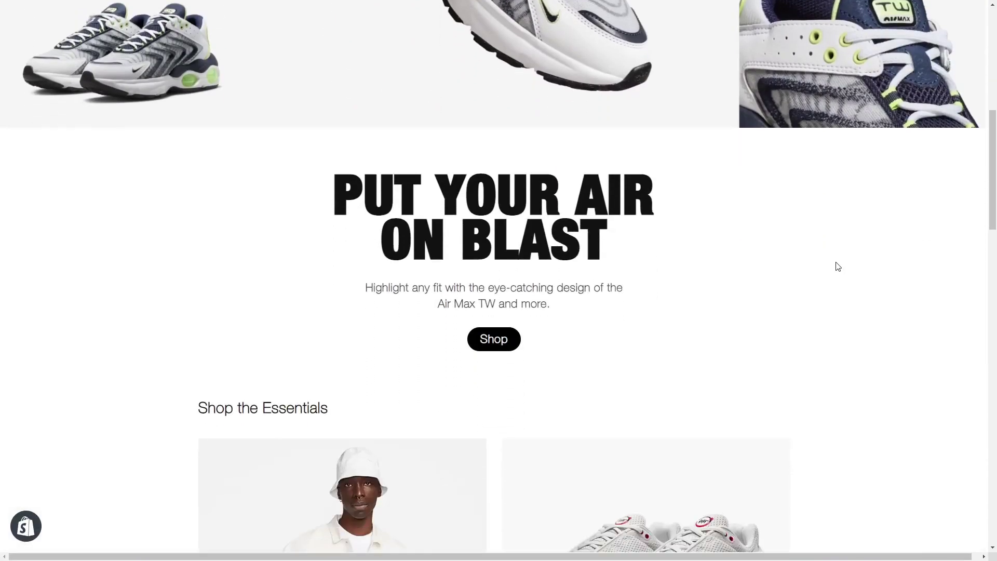
scroll(838, 267, down, 10)
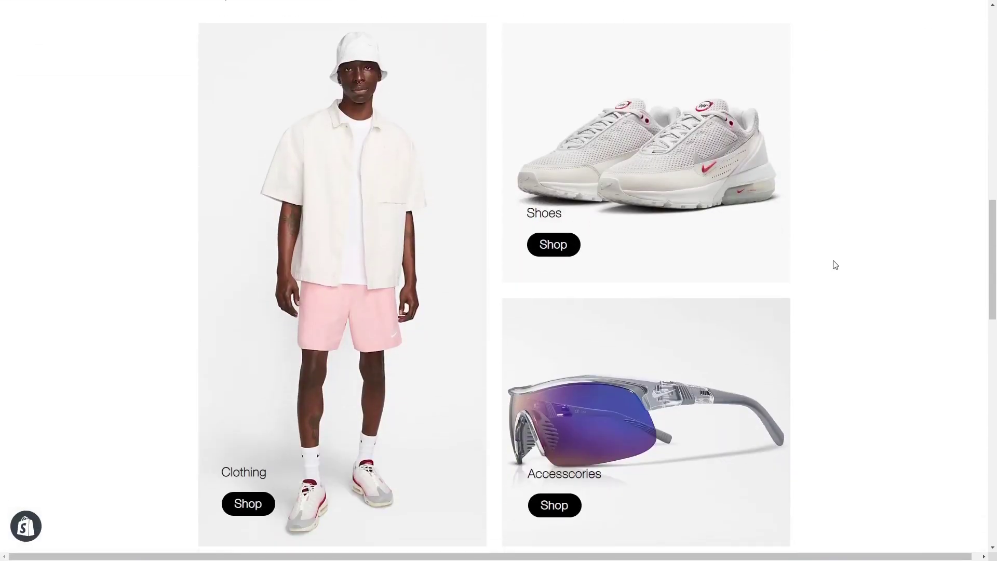
scroll(835, 265, down, 5)
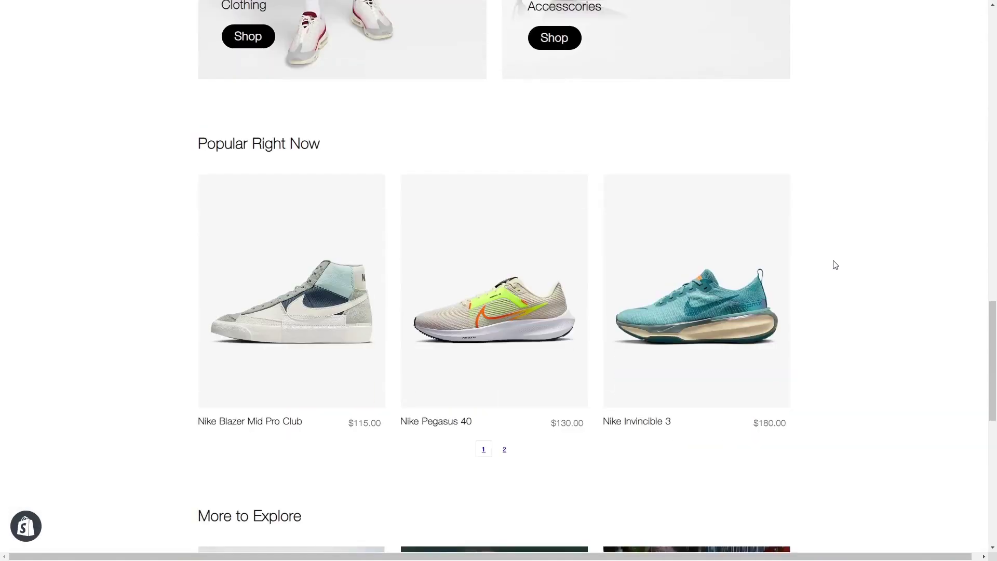
scroll(835, 265, down, 10)
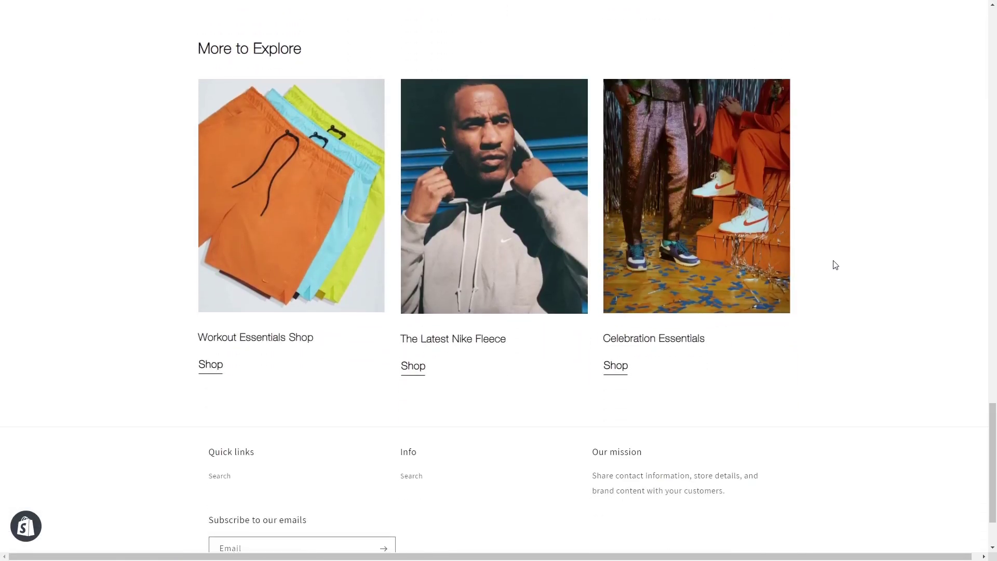
scroll(835, 265, up, 6)
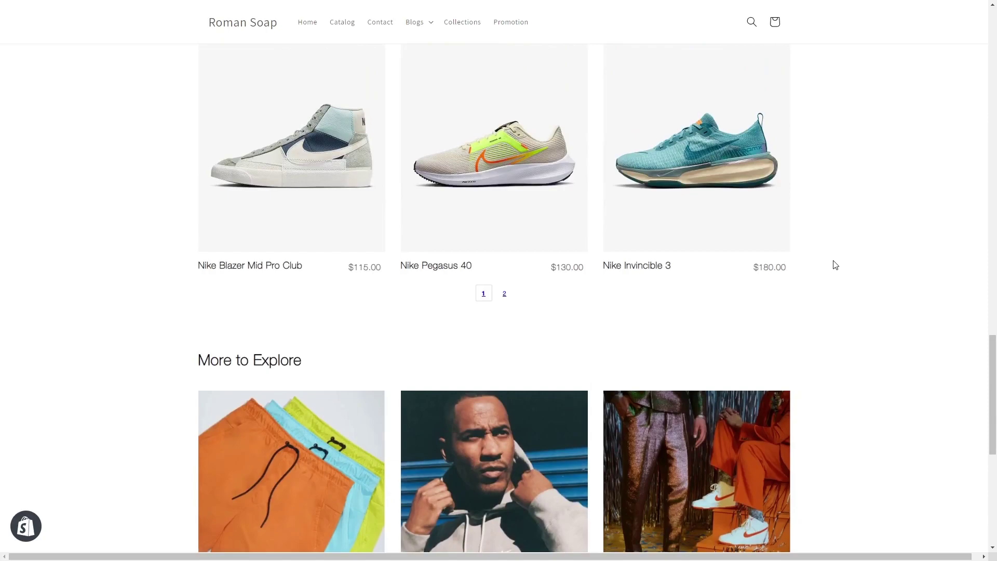